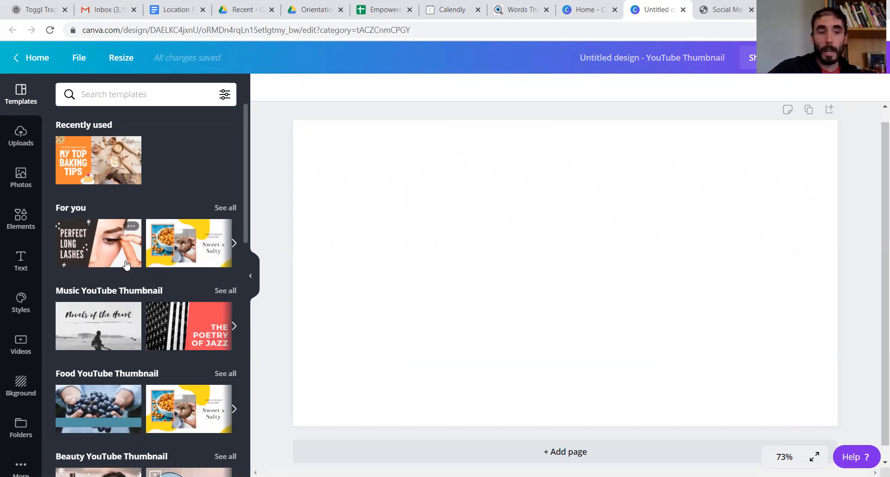
- Browse the YouTube thumbnail template categories and the list of all template results
{"action": "scroll", "coordinate": [121, 260], "scroll_direction": "down", "scroll_amount": 4}
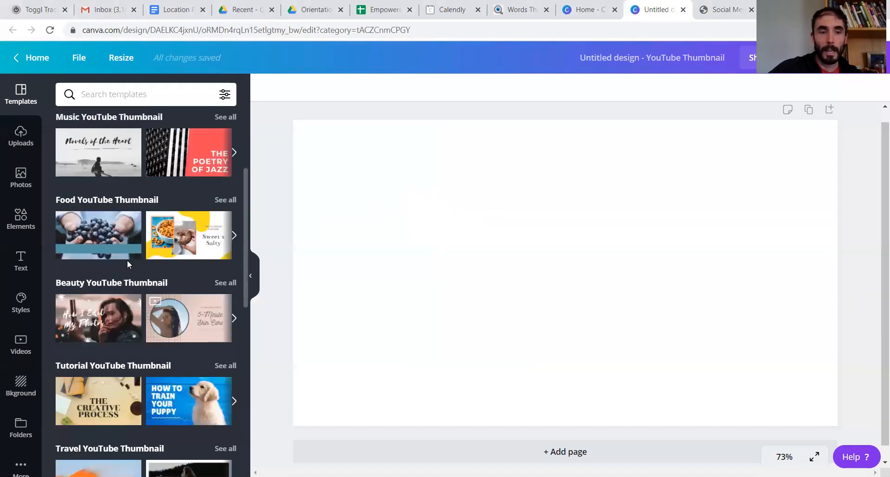
{"action": "scroll", "coordinate": [128, 261], "scroll_direction": "down", "scroll_amount": 5}
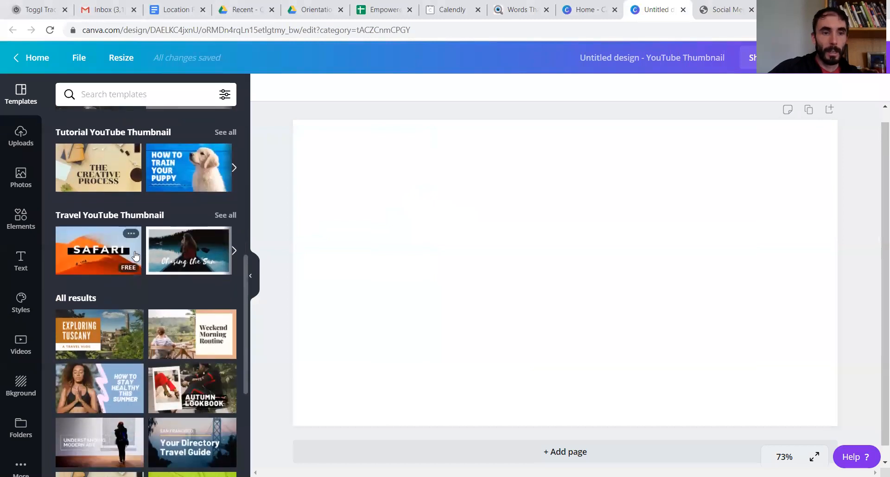
{"action": "scroll", "coordinate": [135, 254], "scroll_direction": "down", "scroll_amount": 3}
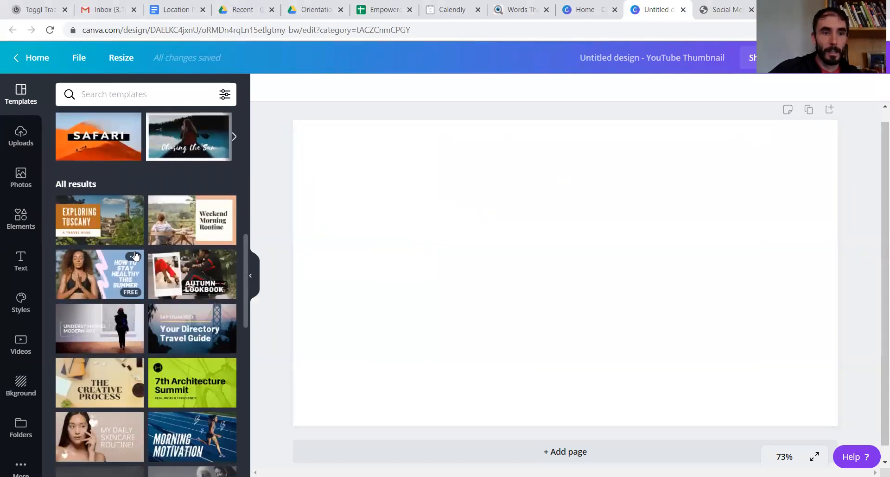
{"action": "scroll", "coordinate": [136, 256], "scroll_direction": "down", "scroll_amount": 4}
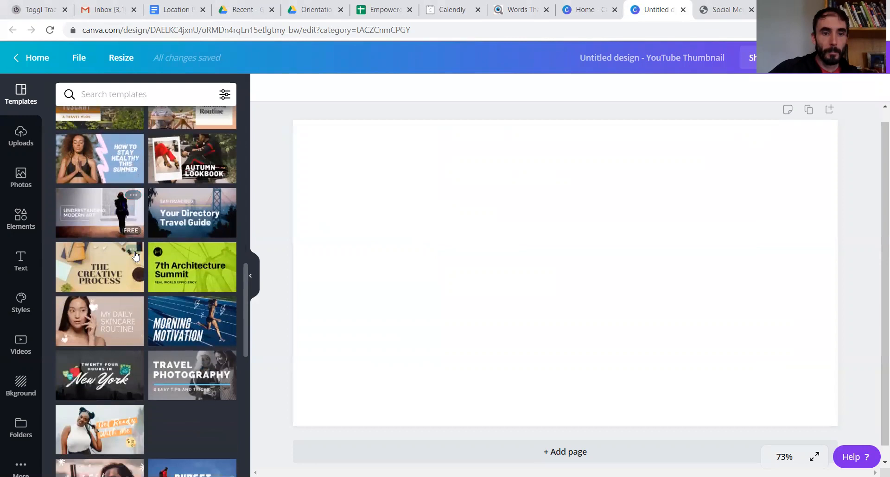
{"action": "scroll", "coordinate": [136, 256], "scroll_direction": "down", "scroll_amount": 2}
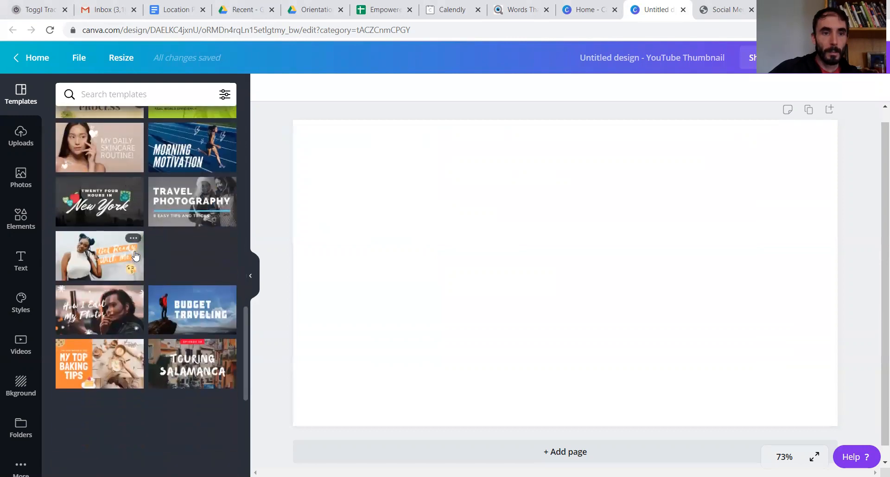
{"action": "scroll", "coordinate": [135, 256], "scroll_direction": "down", "scroll_amount": 1}
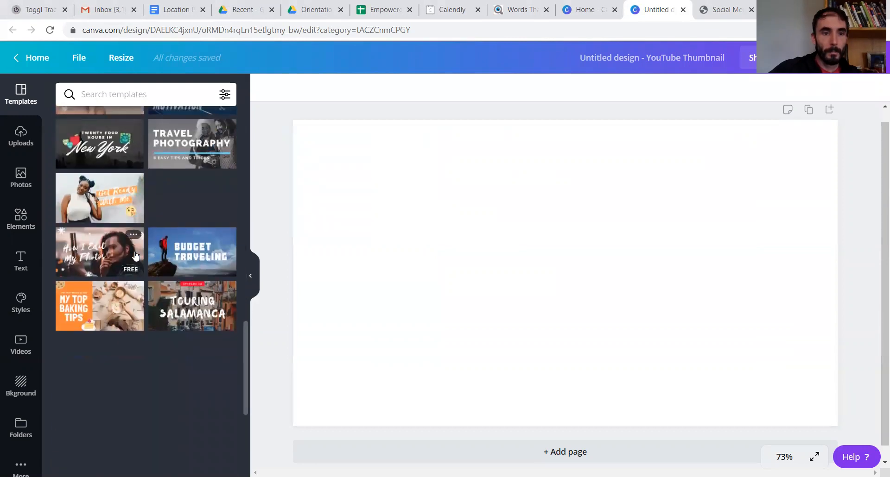
{"action": "scroll", "coordinate": [135, 257], "scroll_direction": "up", "scroll_amount": 15}
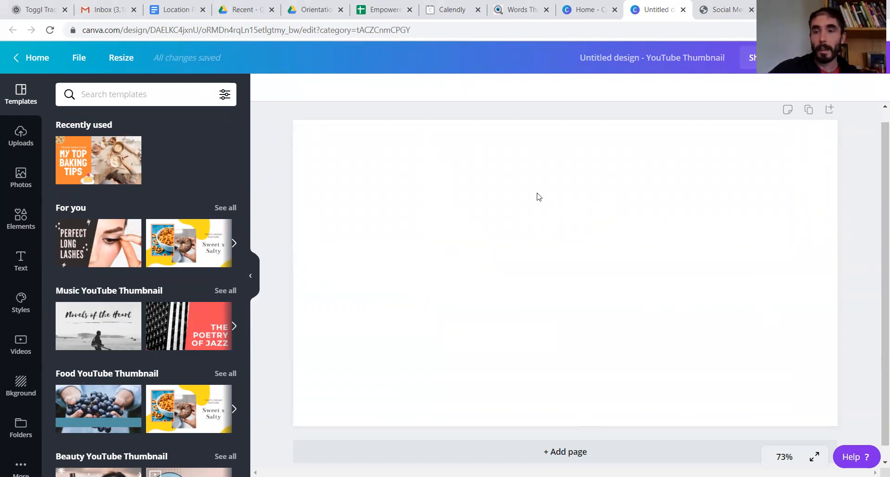
- Name the design "North Amherst Motors"
{"action": "left_click", "coordinate": [687, 56]}
{"action": "type", "text": "Norh"}
{"action": "key", "text": "BackSpace"}
{"action": "type", "text": "th Amherst Motors"}
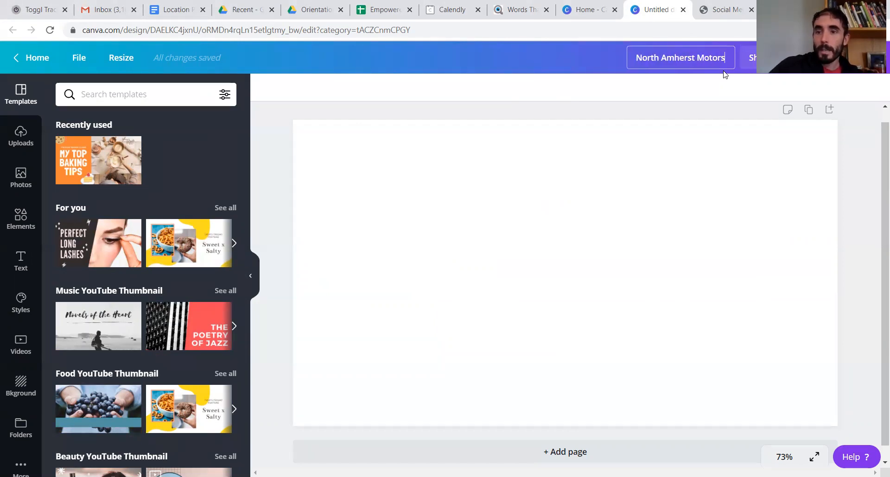
{"action": "left_click", "coordinate": [543, 287]}
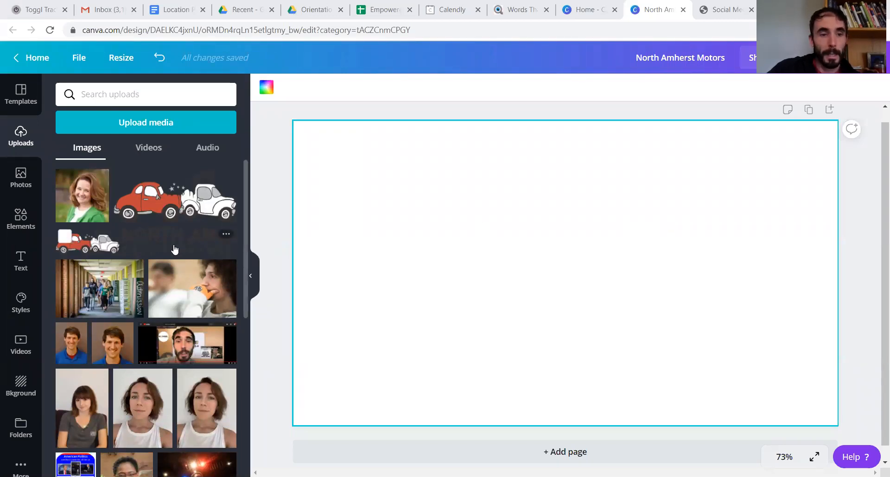
- Place the uploaded crashed-cars image on the blank page and enlarge it to span nearly the full page width
{"action": "left_click", "coordinate": [174, 200]}
{"action": "left_click_drag", "start_coordinate": [736, 347], "coordinate": [793, 425]}
{"action": "left_click_drag", "start_coordinate": [395, 198], "coordinate": [309, 162]}
{"action": "mouse_move", "coordinate": [807, 163]}
{"action": "left_mouse_down"}
{"action": "mouse_move", "coordinate": [828, 155]}
{"action": "mouse_move", "coordinate": [823, 163]}
{"action": "left_mouse_up"}
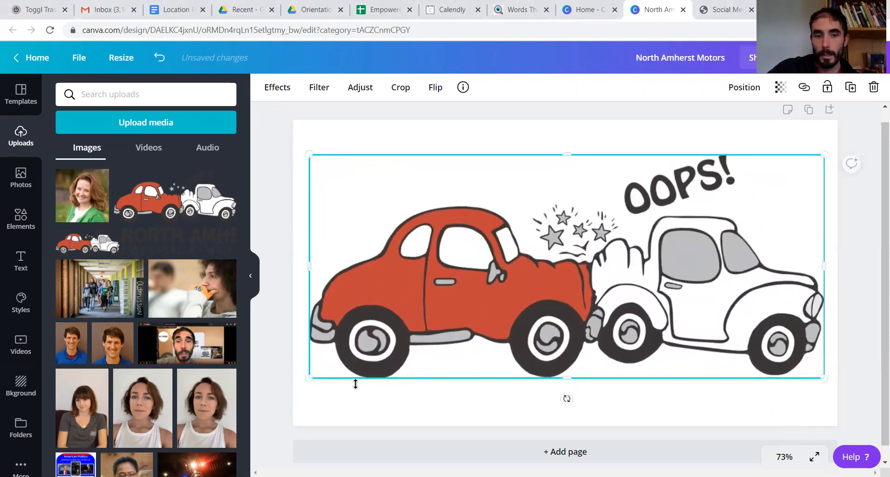
{"action": "left_click_drag", "start_coordinate": [310, 380], "coordinate": [302, 382]}
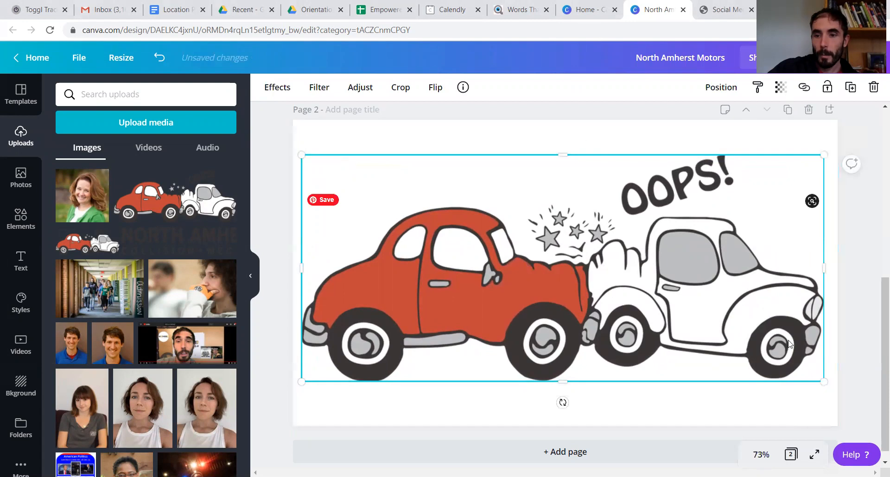
- Shrink the crashed-cars image on page 2 to a small logo near the page's upper-left corner and paste a copy below it
{"action": "left_click_drag", "start_coordinate": [823, 382], "coordinate": [406, 216]}
{"action": "left_click_drag", "start_coordinate": [388, 169], "coordinate": [376, 201]}
{"action": "key", "text": "ctrl+v"}
{"action": "left_click", "coordinate": [538, 218]}
- Duplicate the two small car images below themselves and add one more copy, forming an evenly spaced column of five
{"action": "left_click_drag", "start_coordinate": [439, 284], "coordinate": [369, 153]}
{"action": "key", "text": "ctrl+d"}
{"action": "left_click_drag", "start_coordinate": [393, 218], "coordinate": [394, 332]}
{"action": "left_click", "coordinate": [487, 347]}
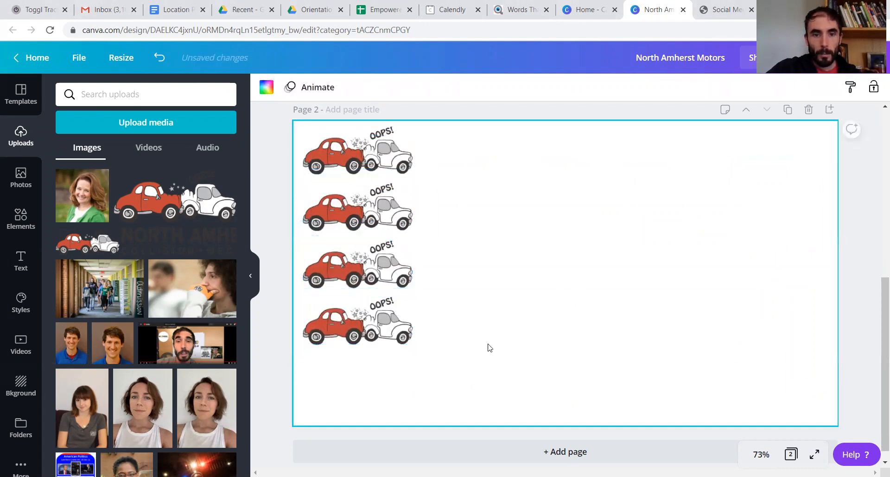
{"action": "left_click", "coordinate": [357, 332]}
{"action": "key", "text": "ctrl+d"}
{"action": "left_click_drag", "start_coordinate": [351, 310], "coordinate": [371, 379]}
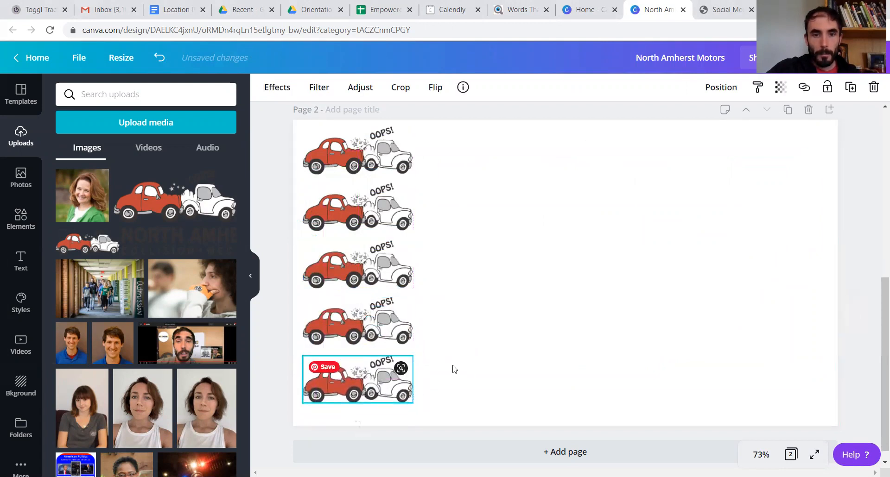
- Duplicate the column of five car images and place it beside the first, shifted upward so the rows are staggered
{"action": "left_click", "coordinate": [543, 349]}
{"action": "left_click_drag", "start_coordinate": [283, 121], "coordinate": [357, 423]}
{"action": "key", "text": "ctrl+d"}
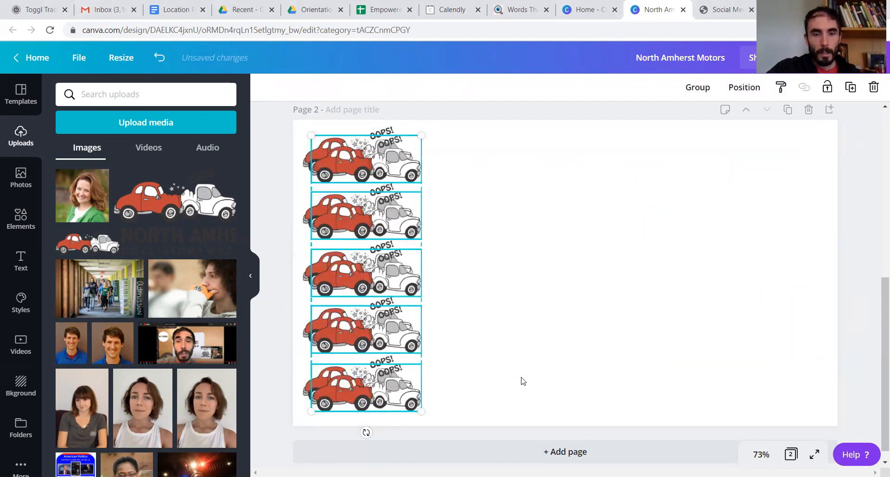
{"action": "left_click_drag", "start_coordinate": [409, 318], "coordinate": [499, 282]}
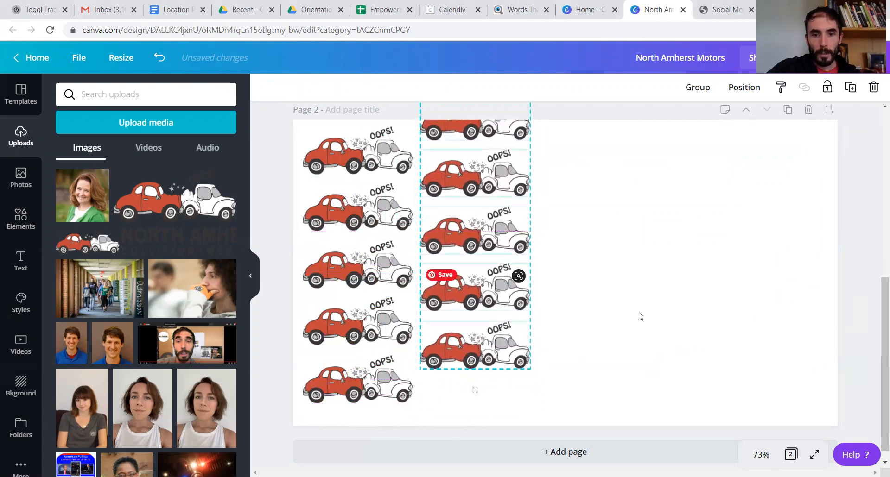
- Add one more car image at the lower end of the second column to fill the gap
{"action": "left_click", "coordinate": [645, 405]}
{"action": "left_click_drag", "start_coordinate": [644, 403], "coordinate": [488, 409]}
{"action": "key", "text": "ctrl+d"}
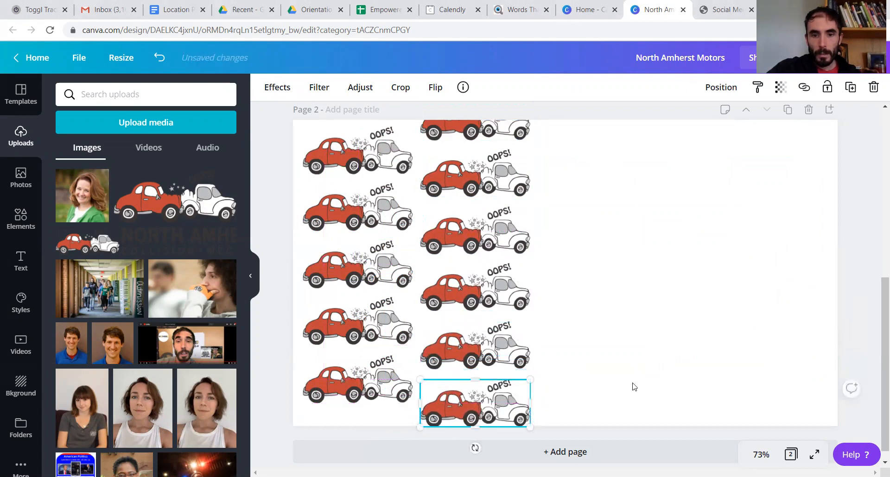
{"action": "left_click", "coordinate": [632, 386]}
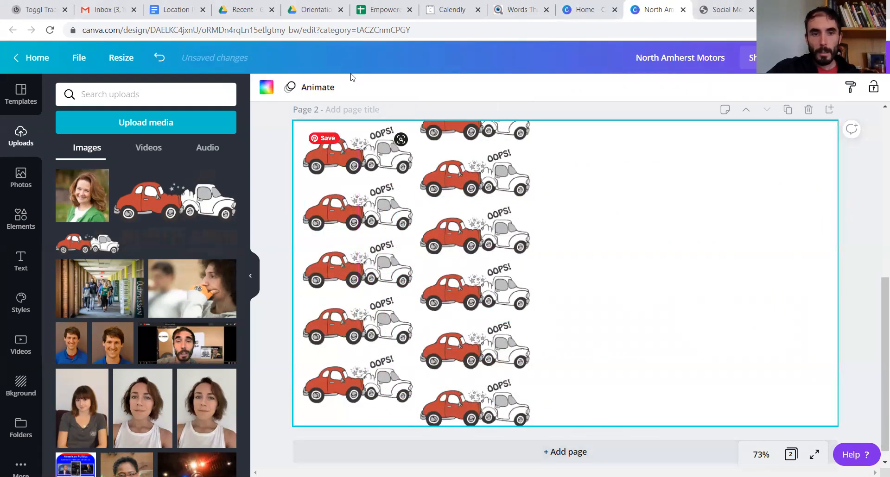
- Duplicate both columns of car images together and place them alongside as the third and fourth columns
{"action": "left_click_drag", "start_coordinate": [566, 126], "coordinate": [352, 413]}
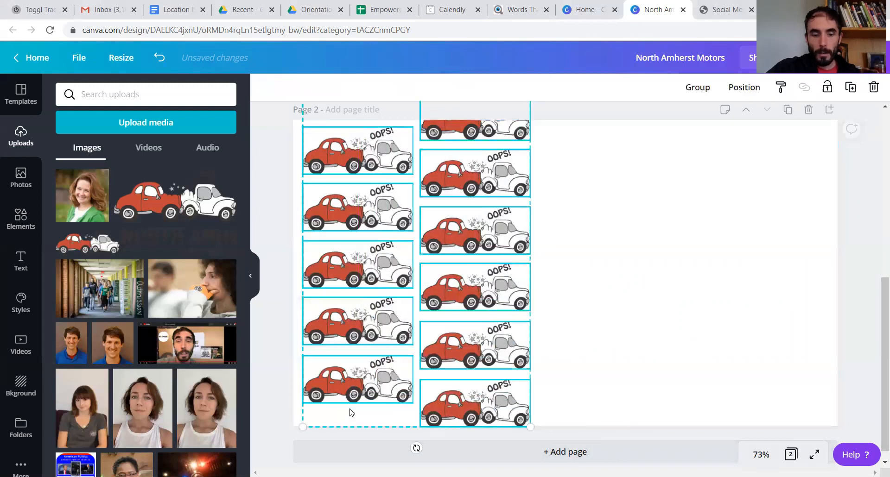
{"action": "key", "text": "ctrl+d"}
{"action": "left_click_drag", "start_coordinate": [519, 366], "coordinate": [746, 350]}
{"action": "left_click", "coordinate": [839, 291]}
- Duplicate the third column of car images and place it as a fifth column running off the page's right edge
{"action": "left_click_drag", "start_coordinate": [608, 429], "coordinate": [606, 158]}
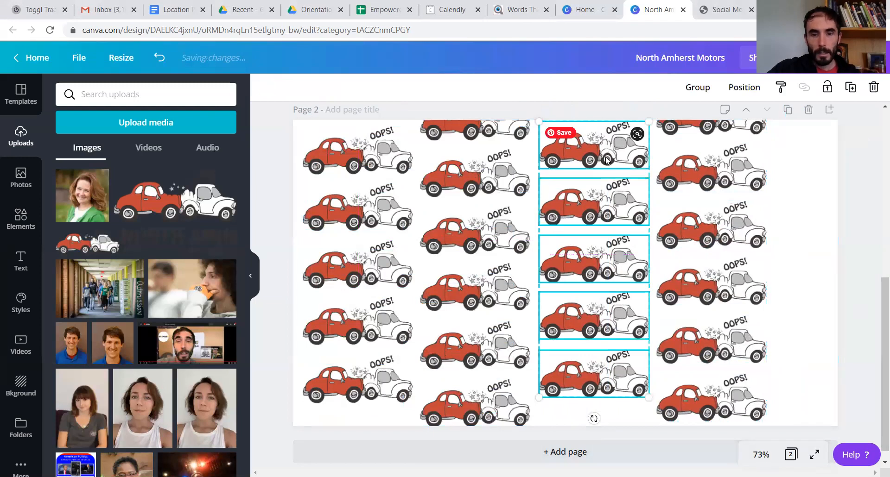
{"action": "left_click_drag", "start_coordinate": [612, 264], "coordinate": [621, 272]}
{"action": "left_click_drag", "start_coordinate": [696, 276], "coordinate": [852, 265]}
{"action": "left_click", "coordinate": [271, 162]}
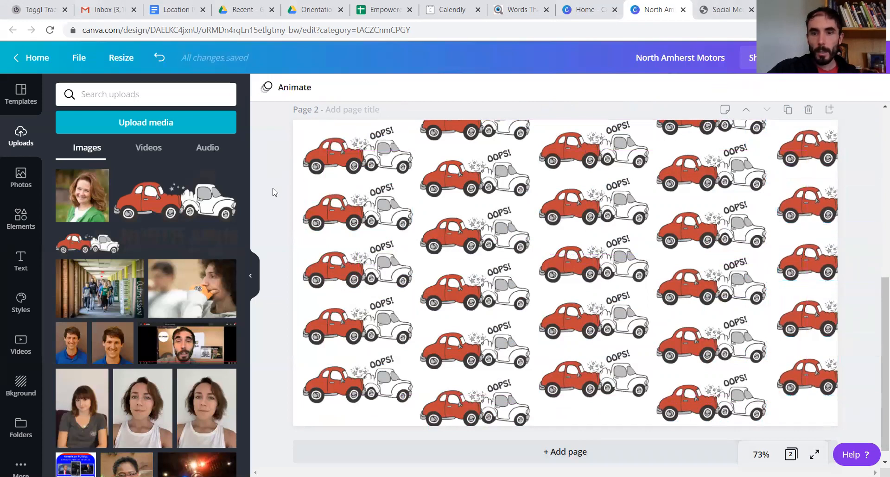
- Add a square shape to page 2 and stretch it to cover the whole page
{"action": "scroll", "coordinate": [272, 192], "scroll_direction": "up", "scroll_amount": 7}
{"action": "scroll", "coordinate": [574, 358], "scroll_direction": "down", "scroll_amount": 4}
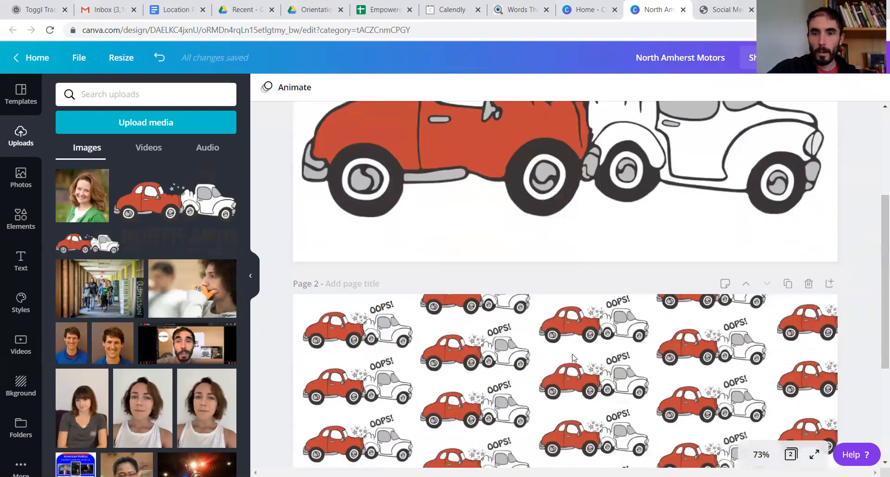
{"action": "scroll", "coordinate": [574, 357], "scroll_direction": "down", "scroll_amount": 4}
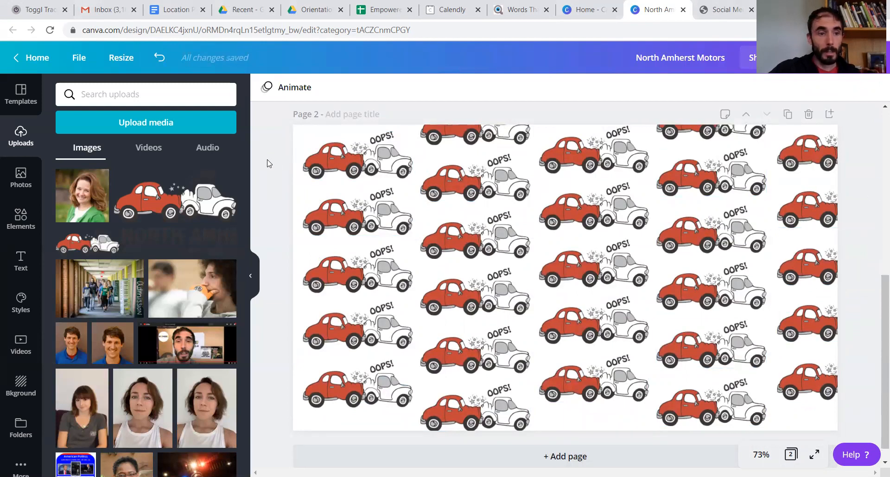
{"action": "left_click", "coordinate": [21, 217]}
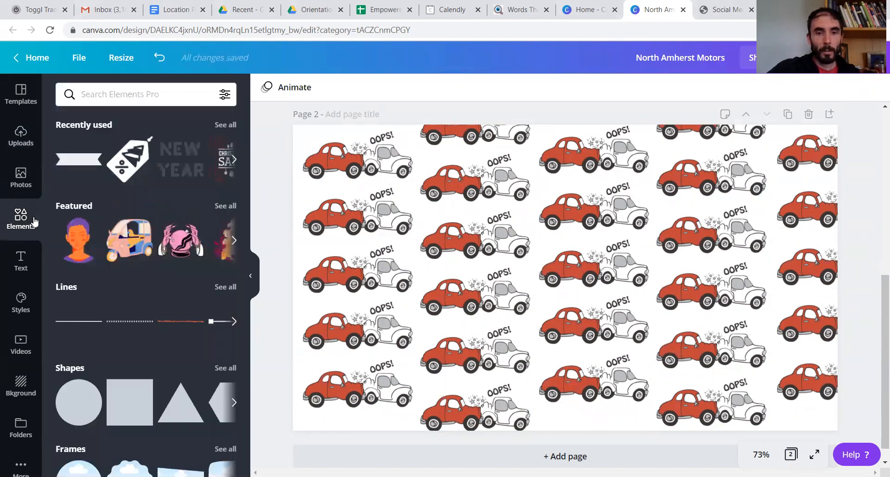
{"action": "left_click", "coordinate": [130, 402]}
{"action": "left_click_drag", "start_coordinate": [587, 254], "coordinate": [399, 187]}
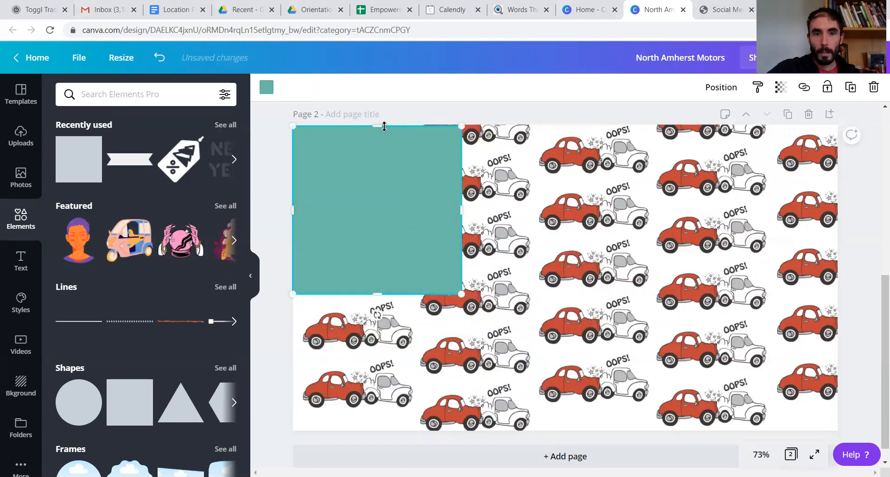
{"action": "left_click_drag", "start_coordinate": [461, 294], "coordinate": [604, 423]}
{"action": "left_click_drag", "start_coordinate": [596, 278], "coordinate": [838, 320]}
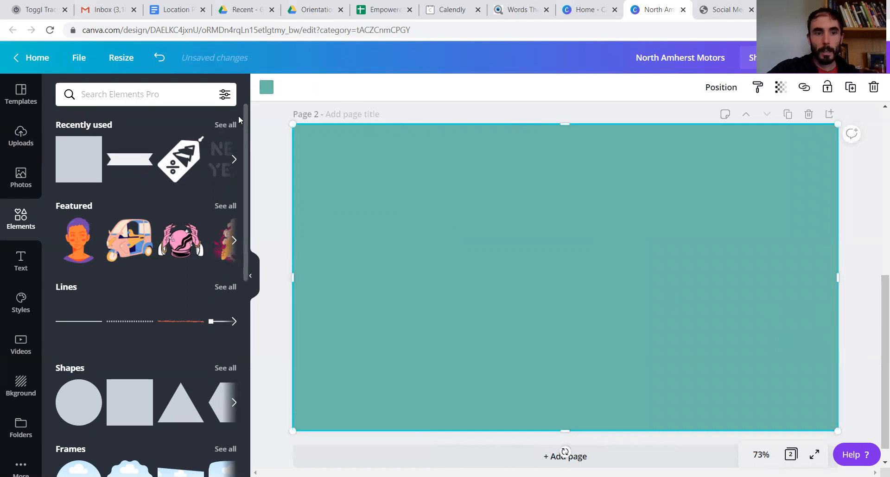
- Recolor the page-covering square with the red from the car image's photo colors
{"action": "left_click", "coordinate": [266, 87]}
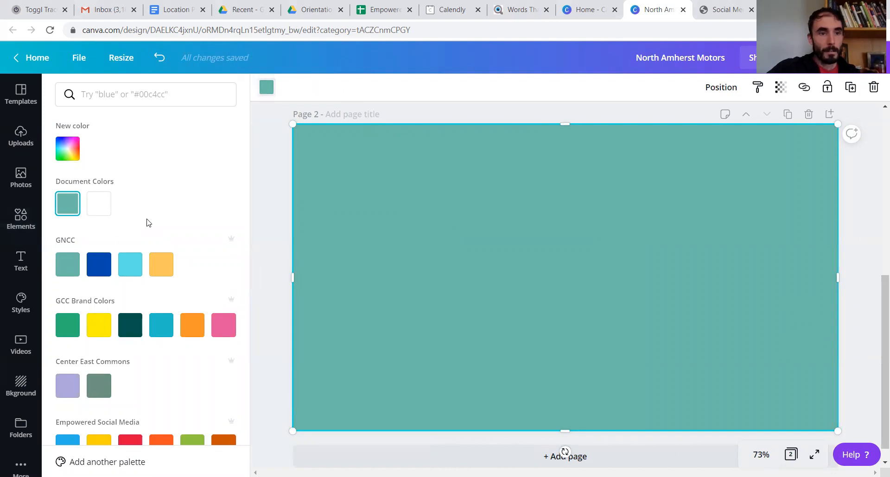
{"action": "scroll", "coordinate": [170, 198], "scroll_direction": "down", "scroll_amount": 6}
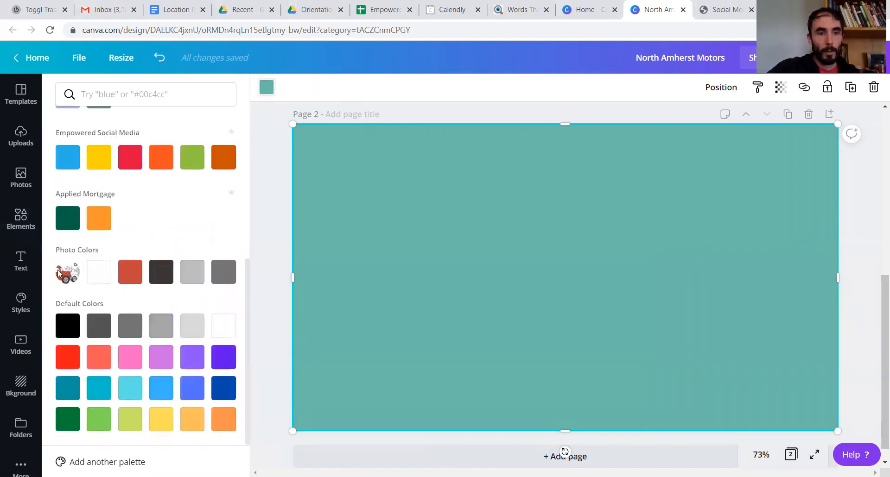
{"action": "left_click", "coordinate": [132, 278]}
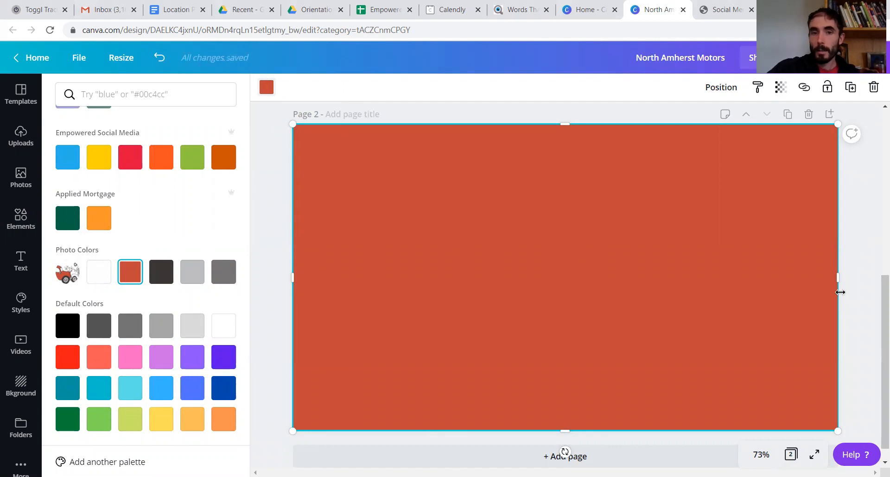
- Set the transparency of the red square on page 2 to 91
{"action": "scroll", "coordinate": [663, 243], "scroll_direction": "up", "scroll_amount": 6}
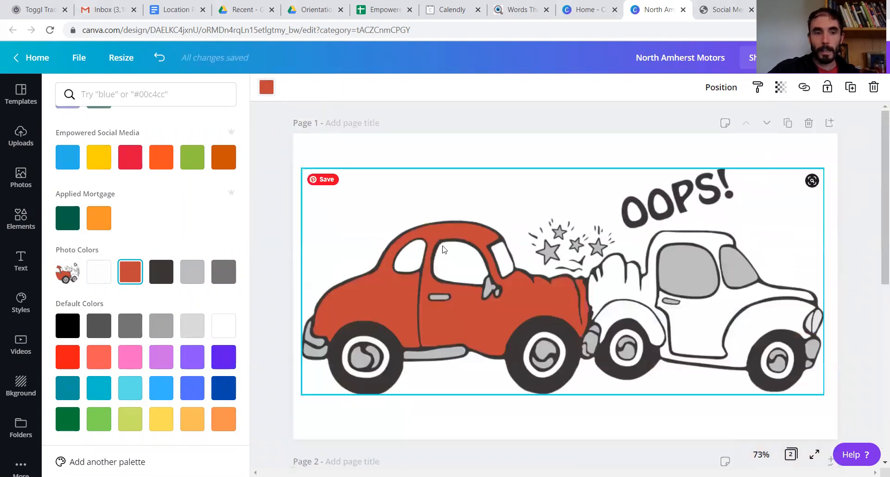
{"action": "scroll", "coordinate": [482, 322], "scroll_direction": "down", "scroll_amount": 5}
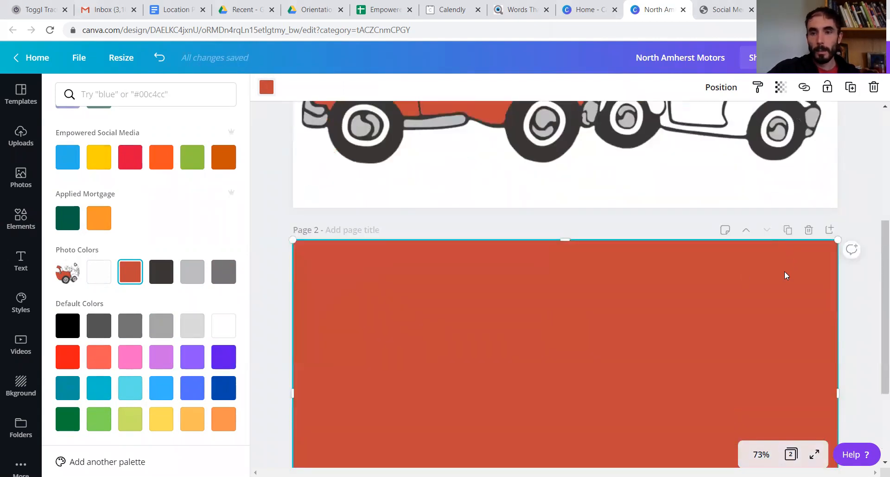
{"action": "scroll", "coordinate": [786, 276], "scroll_direction": "up", "scroll_amount": 4}
{"action": "scroll", "coordinate": [783, 278], "scroll_direction": "down", "scroll_amount": 6}
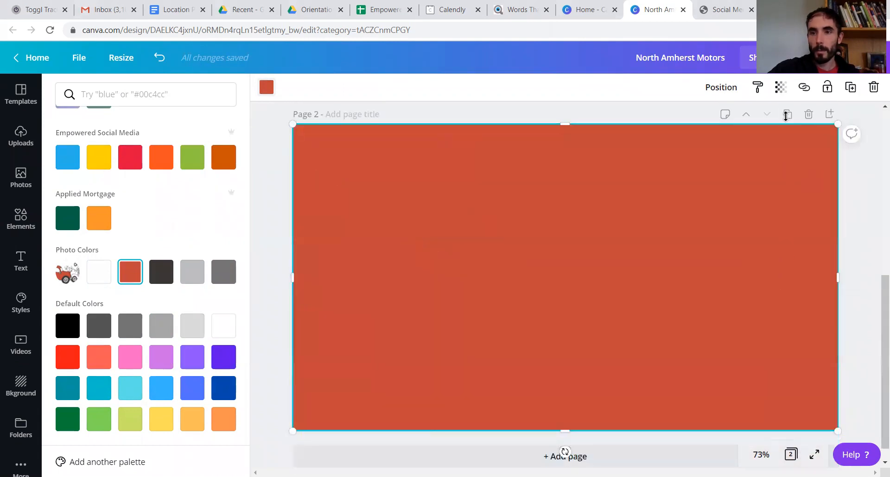
{"action": "left_click", "coordinate": [782, 88]}
{"action": "left_click_drag", "start_coordinate": [745, 119], "coordinate": [742, 118]}
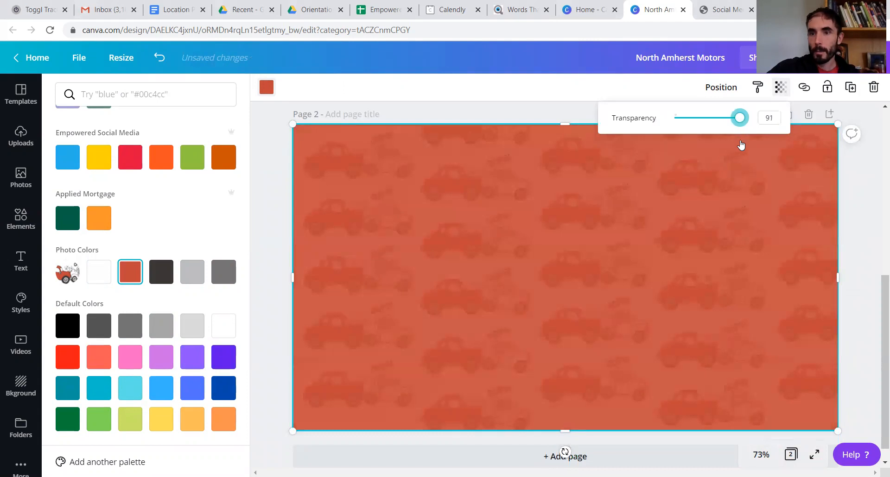
{"action": "left_click", "coordinate": [860, 219]}
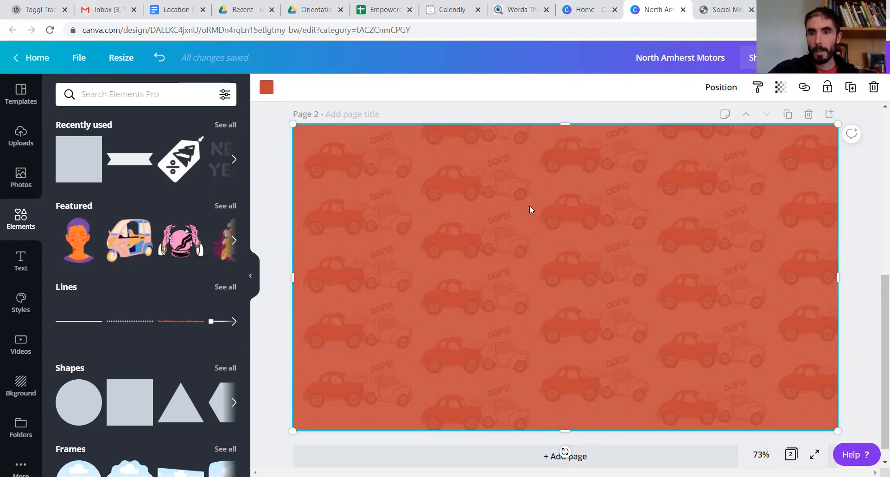
- Paste a copy of the semi-transparent red square over the large car image on page 1
{"action": "scroll", "coordinate": [529, 209], "scroll_direction": "up", "scroll_amount": 7}
{"action": "left_click", "coordinate": [546, 258]}
{"action": "key", "text": "ctrl+v"}
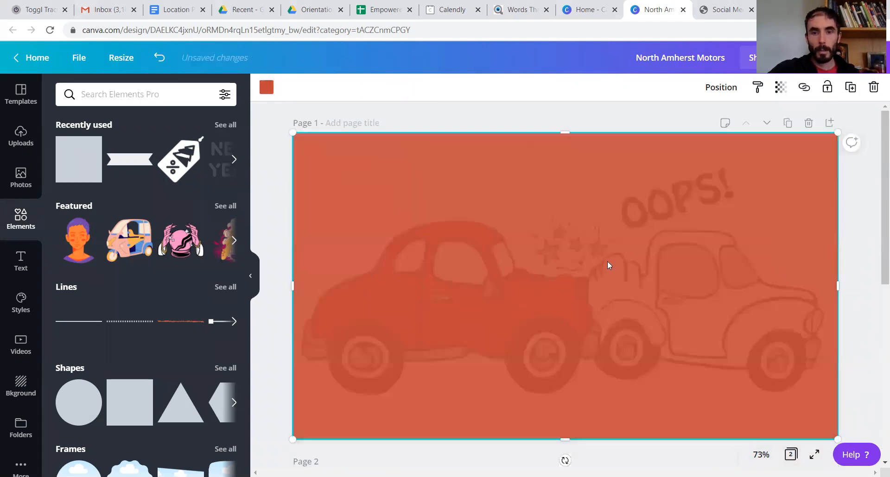
{"action": "left_click", "coordinate": [863, 279]}
{"action": "scroll", "coordinate": [655, 241], "scroll_direction": "down", "scroll_amount": 5}
{"action": "scroll", "coordinate": [672, 290], "scroll_direction": "up", "scroll_amount": 5}
{"action": "scroll", "coordinate": [739, 293], "scroll_direction": "down", "scroll_amount": 7}
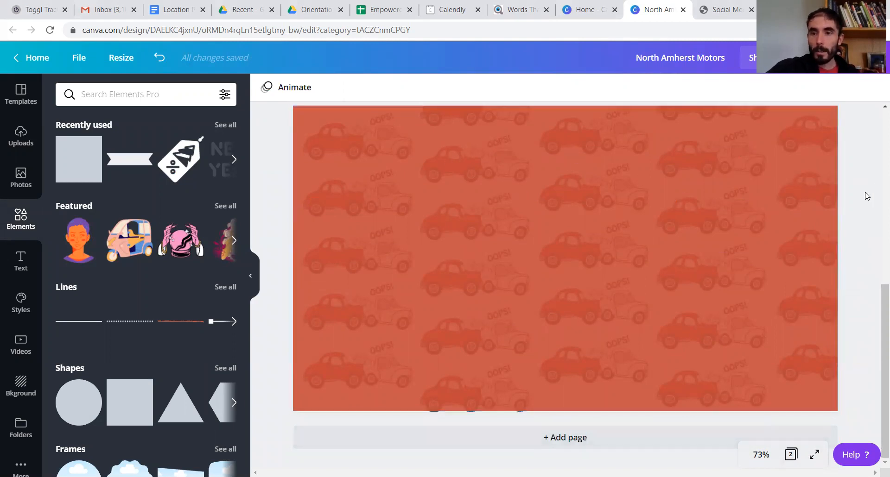
{"action": "scroll", "coordinate": [865, 195], "scroll_direction": "up", "scroll_amount": 7}
{"action": "scroll", "coordinate": [865, 195], "scroll_direction": "down", "scroll_amount": 4}
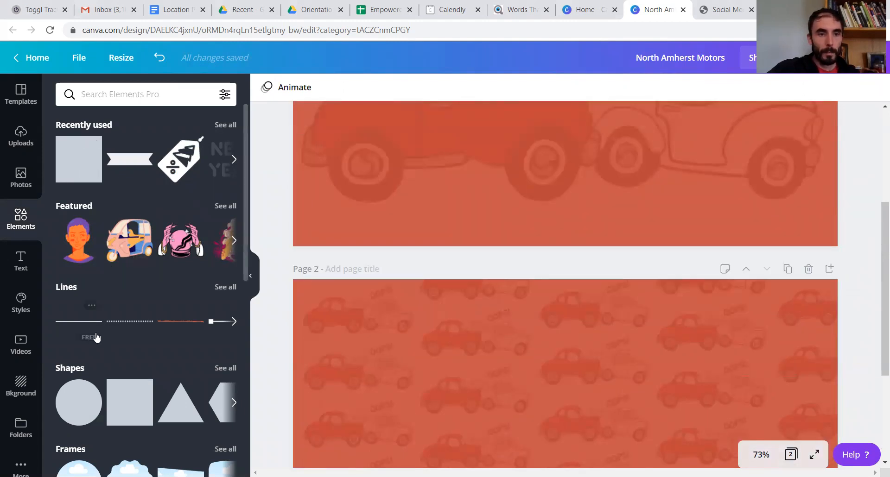
{"action": "scroll", "coordinate": [560, 232], "scroll_direction": "up", "scroll_amount": 3}
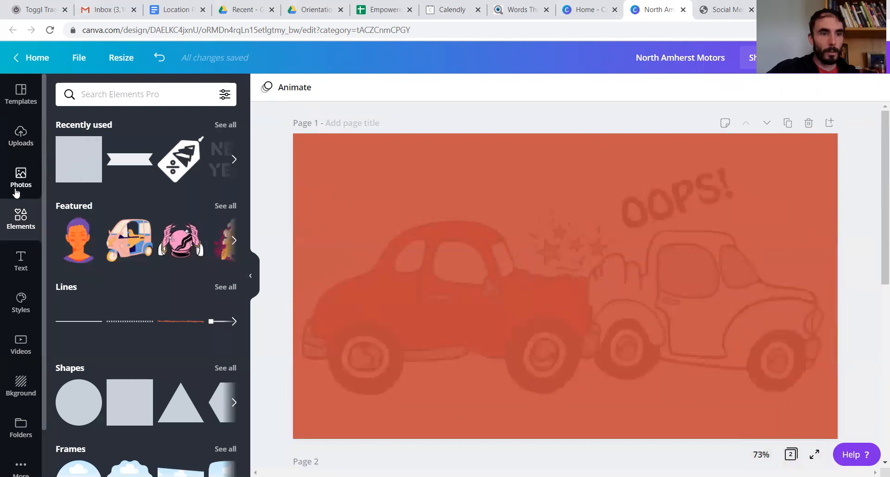
{"action": "left_click", "coordinate": [23, 96]}
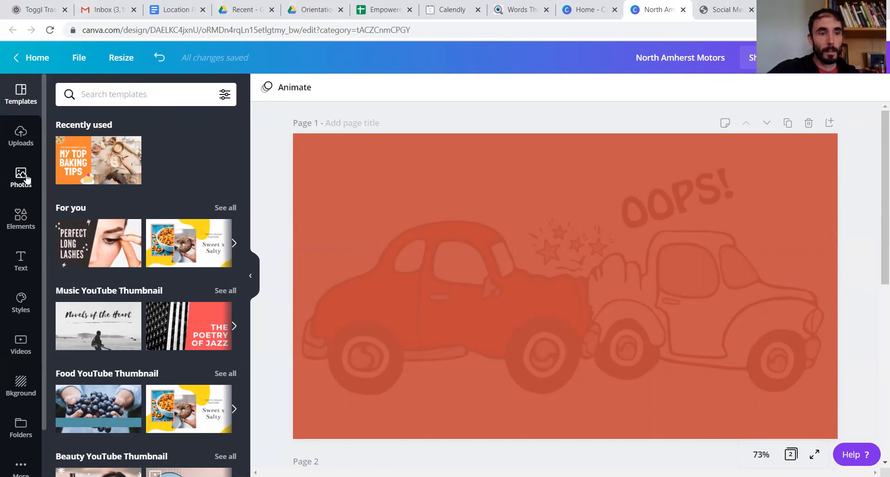
- Add a square to page 1, then enlarge and tilt it into a slanted panel covering the left half of the page
{"action": "left_click", "coordinate": [21, 218]}
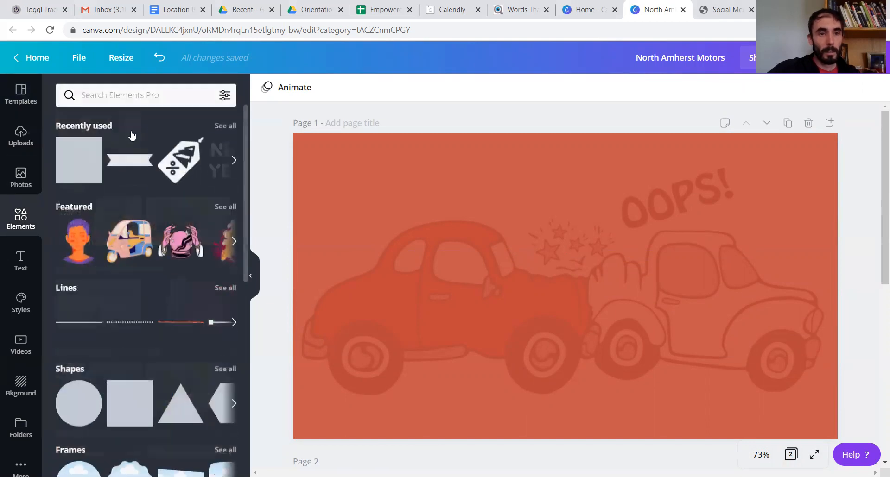
{"action": "left_click", "coordinate": [69, 168]}
{"action": "left_click_drag", "start_coordinate": [550, 272], "coordinate": [412, 196]}
{"action": "left_click_drag", "start_coordinate": [428, 318], "coordinate": [288, 461]}
{"action": "left_click_drag", "start_coordinate": [460, 135], "coordinate": [488, 80]}
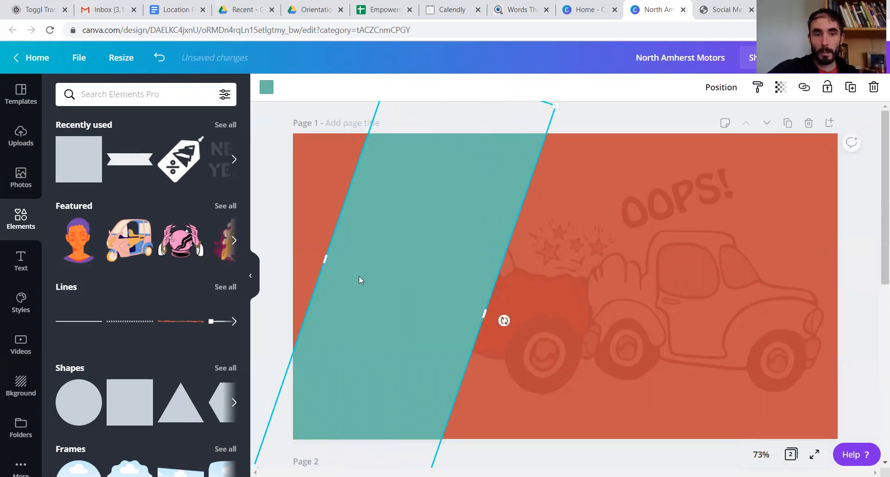
{"action": "left_click_drag", "start_coordinate": [322, 261], "coordinate": [265, 215]}
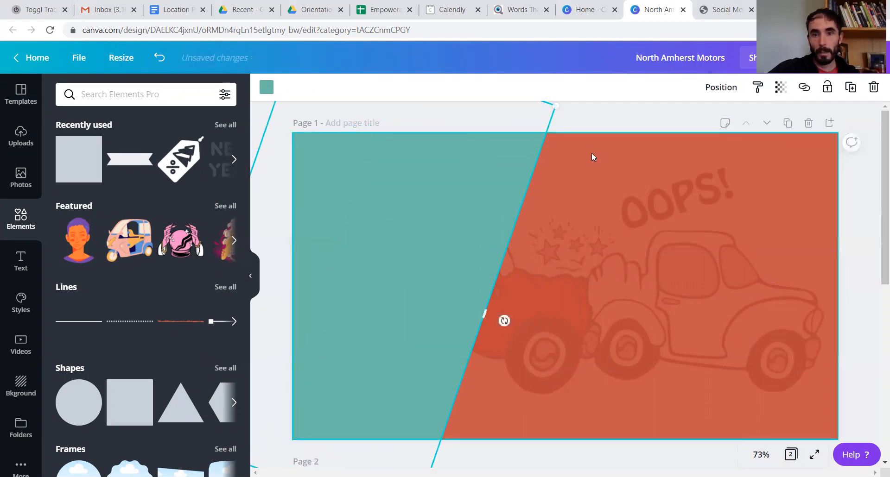
{"action": "left_click", "coordinate": [855, 282]}
- Recolor the slanted panel on page 1 with the default yellow, comparing it with the neighboring orange and lime shades
{"action": "left_click", "coordinate": [435, 315]}
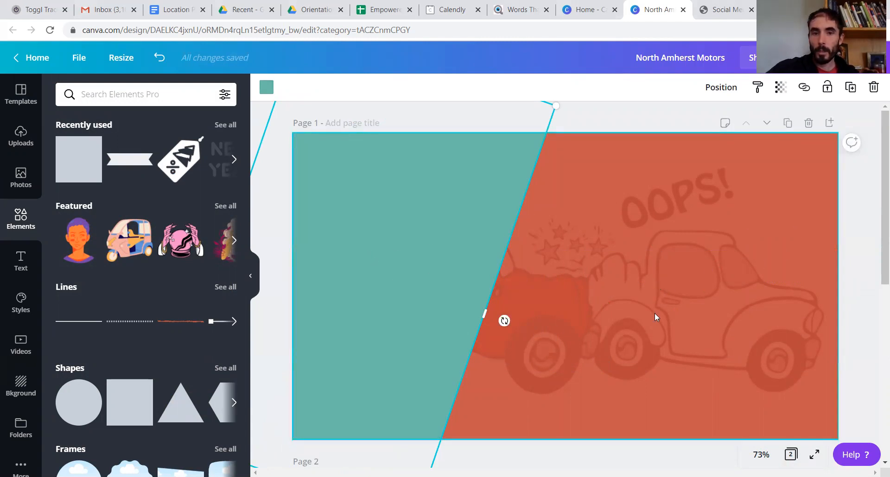
{"action": "left_click", "coordinate": [267, 89]}
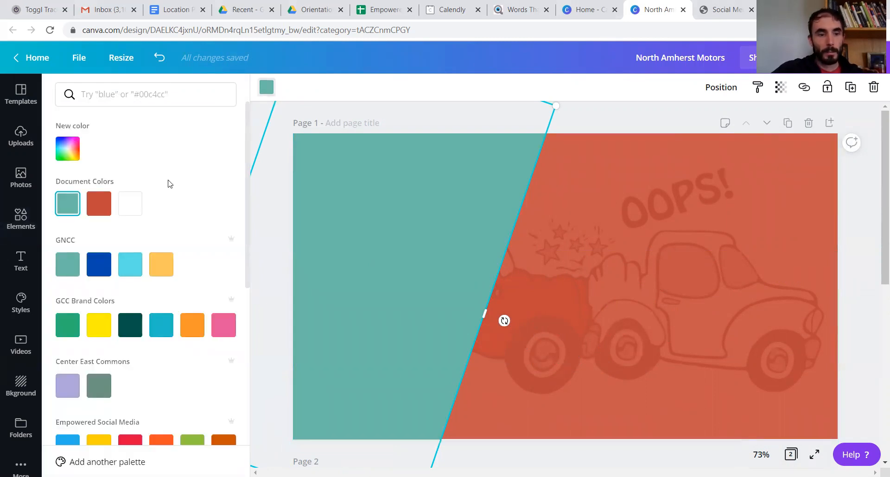
{"action": "scroll", "coordinate": [179, 193], "scroll_direction": "down", "scroll_amount": 6}
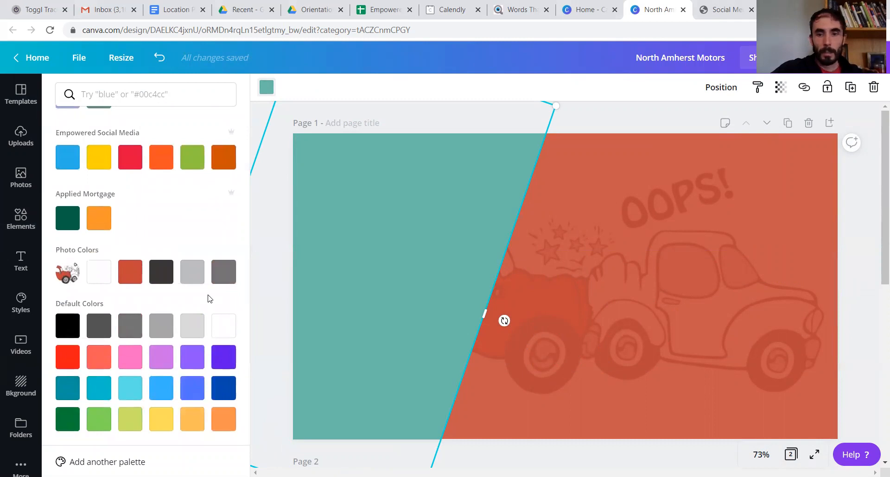
{"action": "left_click", "coordinate": [160, 419]}
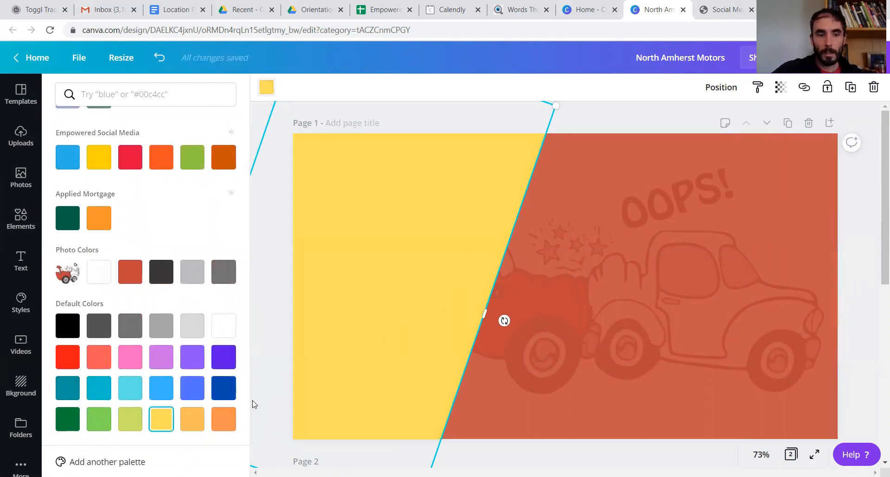
{"action": "left_click", "coordinate": [192, 420]}
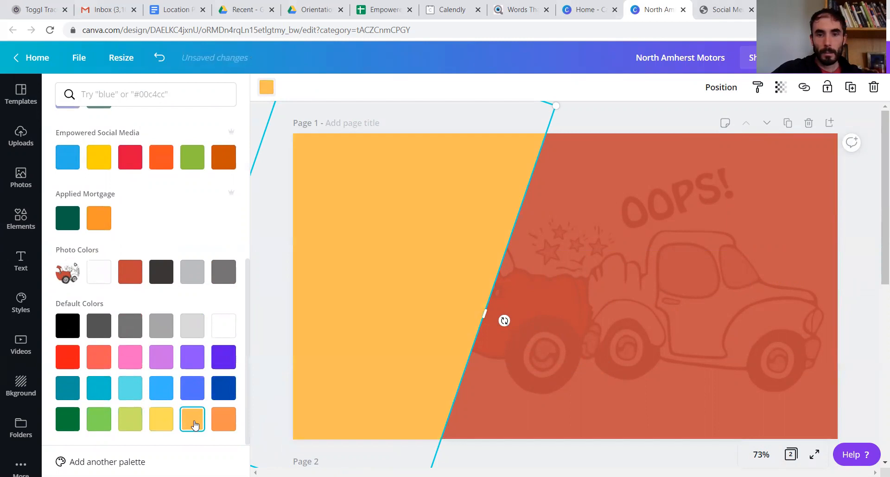
{"action": "left_click", "coordinate": [228, 418]}
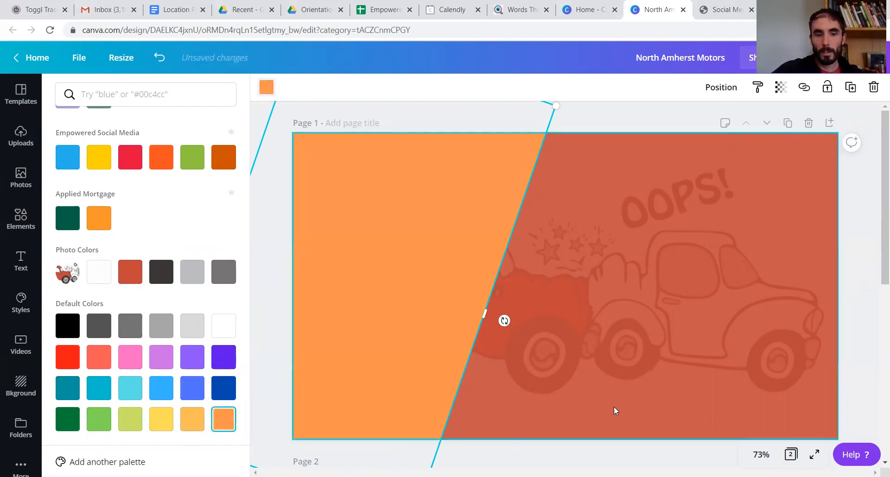
{"action": "left_click", "coordinate": [168, 422]}
{"action": "left_click", "coordinate": [132, 423]}
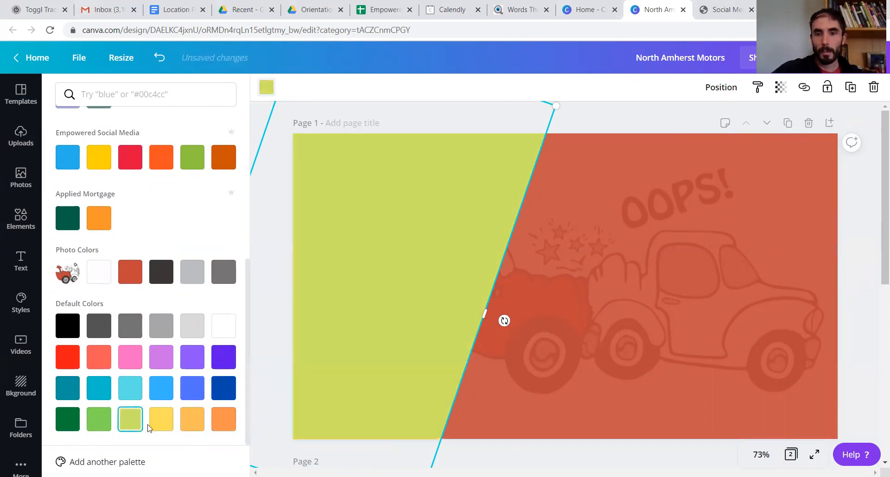
{"action": "left_click", "coordinate": [158, 422]}
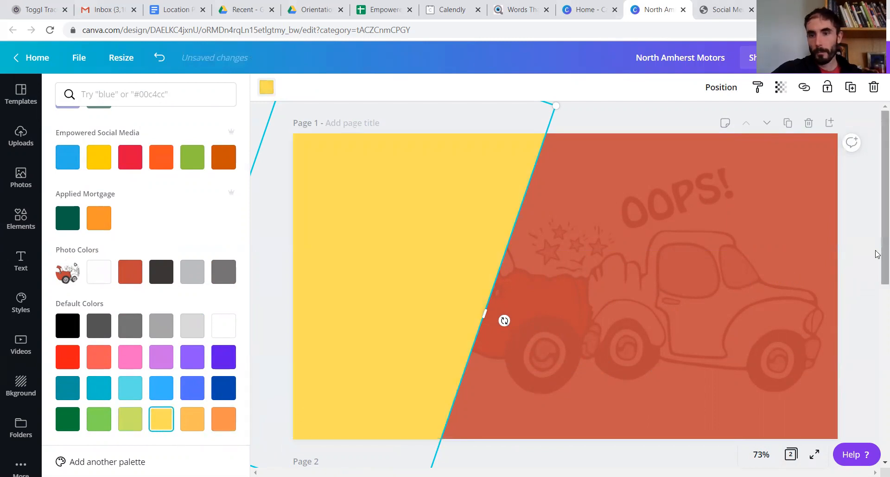
{"action": "key", "text": "Escape"}
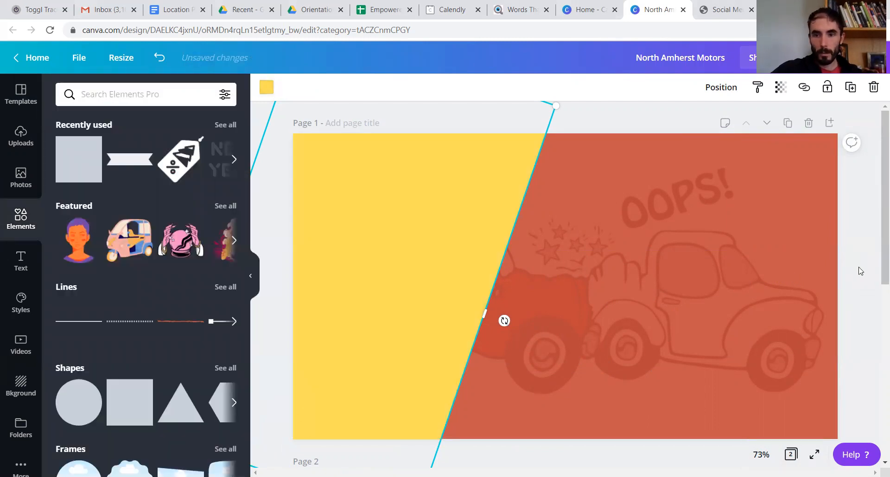
{"action": "left_click", "coordinate": [859, 270]}
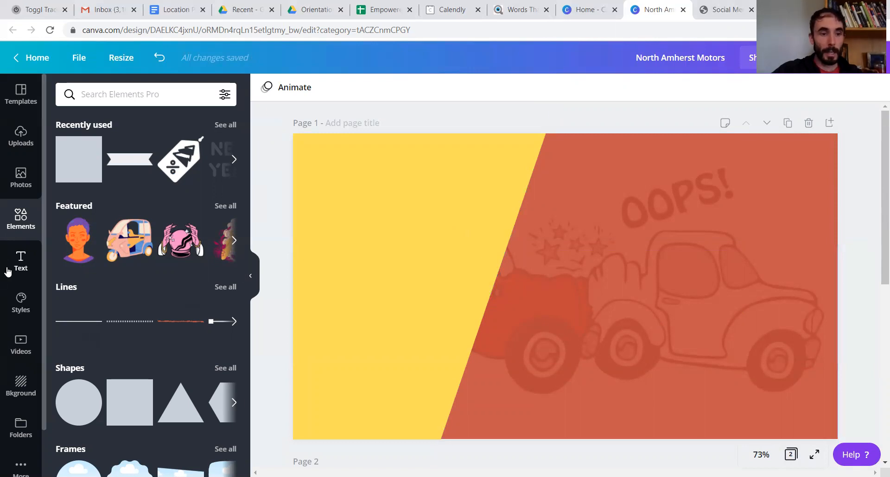
- Add a heading to page 1 and place it on the upper part of the yellow panel
{"action": "left_click", "coordinate": [22, 264]}
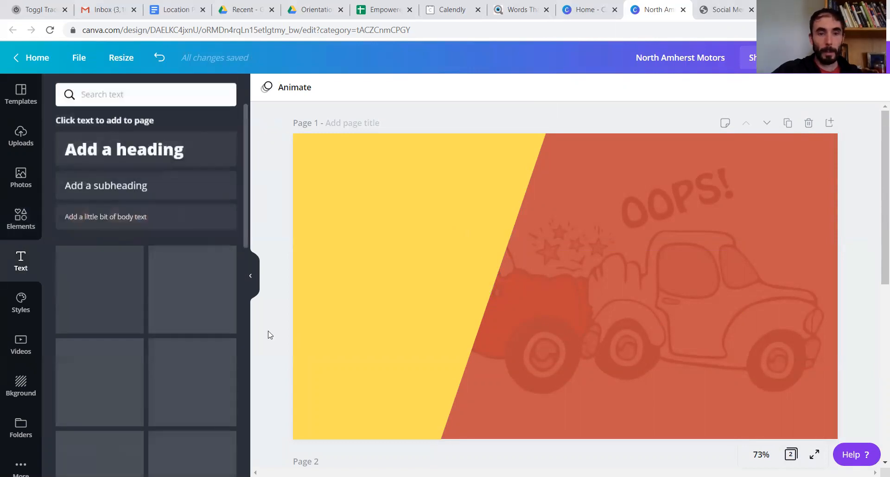
{"action": "left_click", "coordinate": [125, 149]}
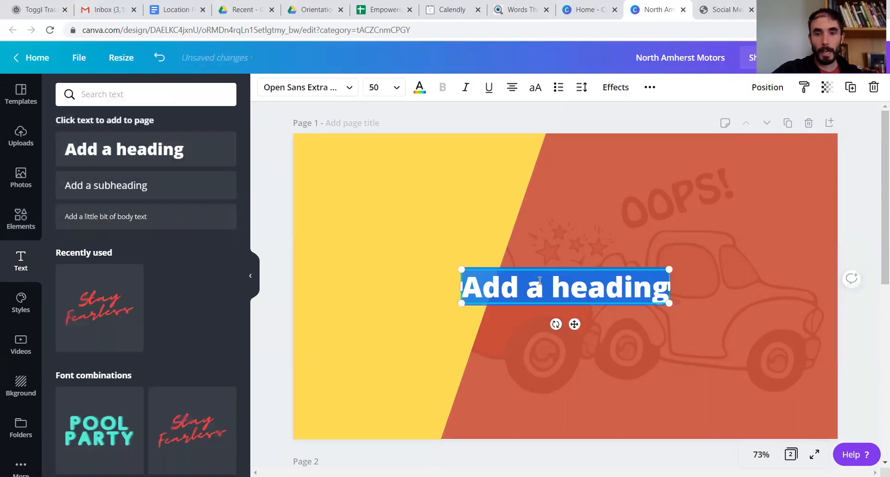
{"action": "left_click", "coordinate": [720, 291]}
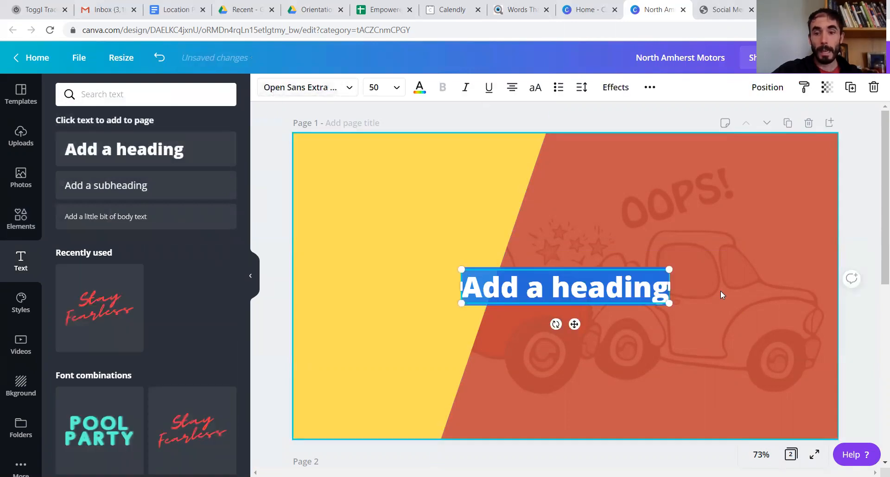
{"action": "left_click_drag", "start_coordinate": [605, 298], "coordinate": [464, 206]}
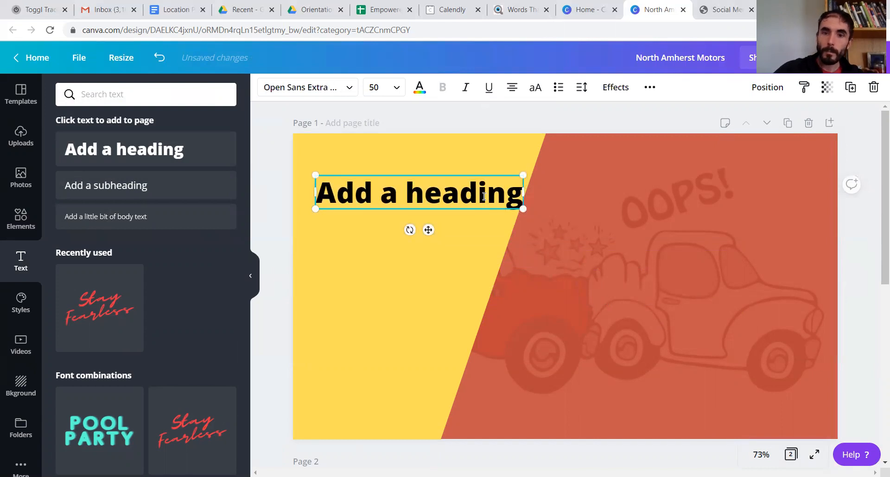
- Replace the heading's text with "HOW TO" and enlarge it to font size 76.6
{"action": "key", "text": "BackSpace"}
{"action": "key", "text": "BackSpace"}
{"action": "key", "text": "BackSpace"}
{"action": "key", "text": "BackSpace"}
{"action": "key", "text": "BackSpace"}
{"action": "key", "text": "BackSpace"}
{"action": "key", "text": "BackSpace"}
{"action": "key", "text": "BackSpace"}
{"action": "key", "text": "BackSpace"}
{"action": "key", "text": "BackSpace"}
{"action": "key", "text": "BackSpace"}
{"action": "key", "text": "BackSpace"}
{"action": "key", "text": "BackSpace"}
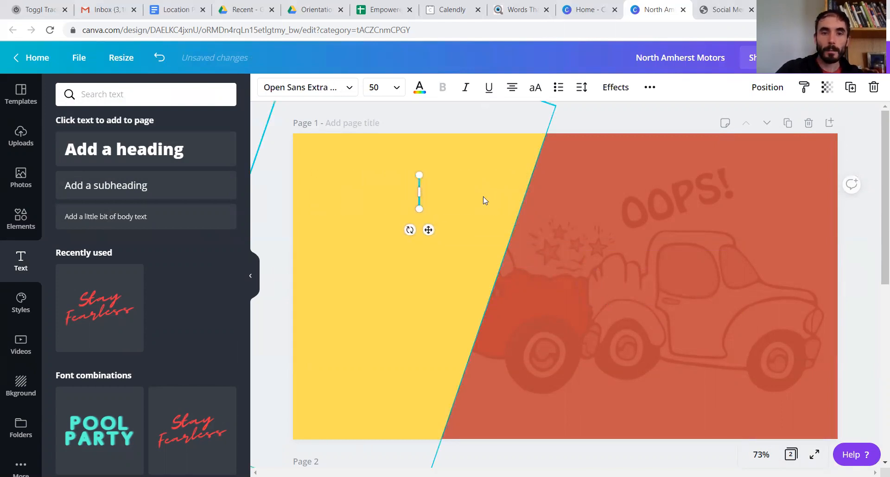
{"action": "type", "text": "HOW TO"}
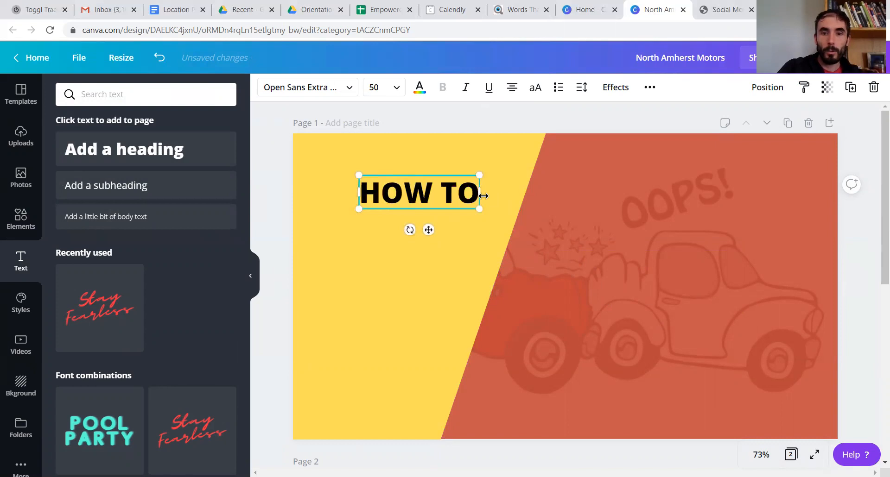
{"action": "left_click_drag", "start_coordinate": [479, 208], "coordinate": [496, 224]}
{"action": "left_click_drag", "start_coordinate": [345, 158], "coordinate": [318, 145]}
- Widen the yellow panel past the HOW TO heading and nudge the heading up to the page margin
{"action": "left_click", "coordinate": [300, 301]}
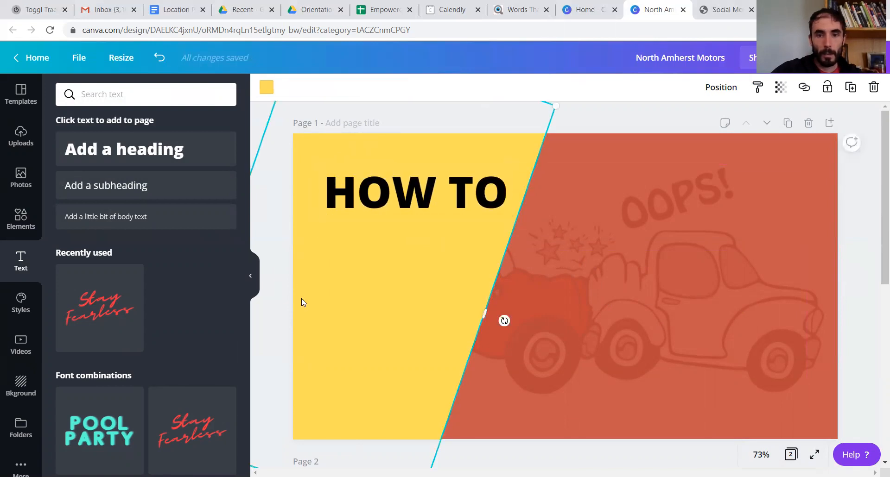
{"action": "left_click_drag", "start_coordinate": [491, 323], "coordinate": [519, 315]}
{"action": "left_click", "coordinate": [461, 180]}
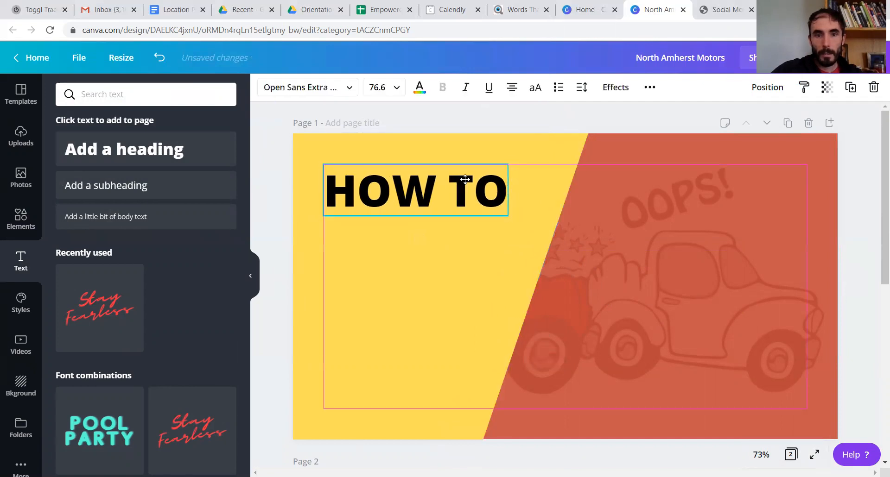
{"action": "left_click", "coordinate": [823, 275]}
- Duplicate the HOW TO heading and place the copy directly beneath the original
{"action": "left_click", "coordinate": [472, 212]}
{"action": "key", "text": "ctrl+d"}
{"action": "left_click_drag", "start_coordinate": [464, 202], "coordinate": [457, 250]}
{"action": "left_click", "coordinate": [457, 250]}
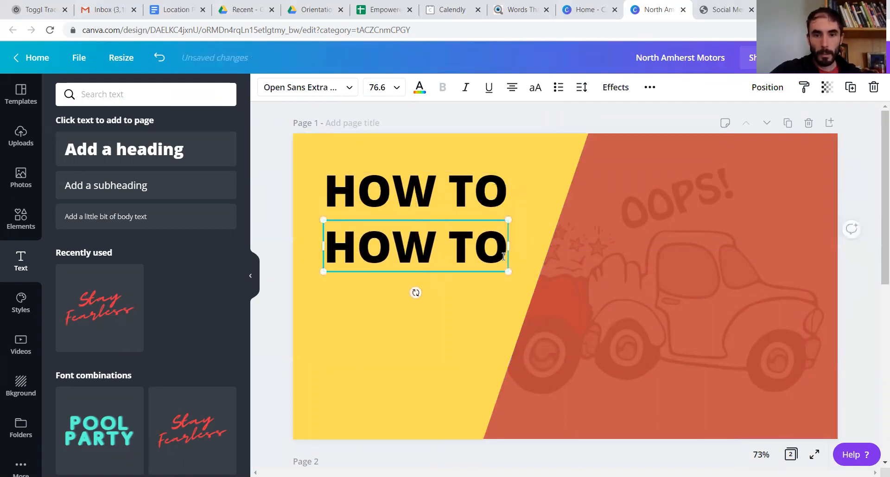
- Replace the copied heading's text with "Change", "My" and "Oil" on three separate lines
{"action": "key", "text": "BackSpace"}
{"action": "key", "text": "BackSpace"}
{"action": "key", "text": "BackSpace"}
{"action": "key", "text": "BackSpace"}
{"action": "key", "text": "BackSpace"}
{"action": "key", "text": "BackSpace"}
{"action": "type", "text": "Change"}
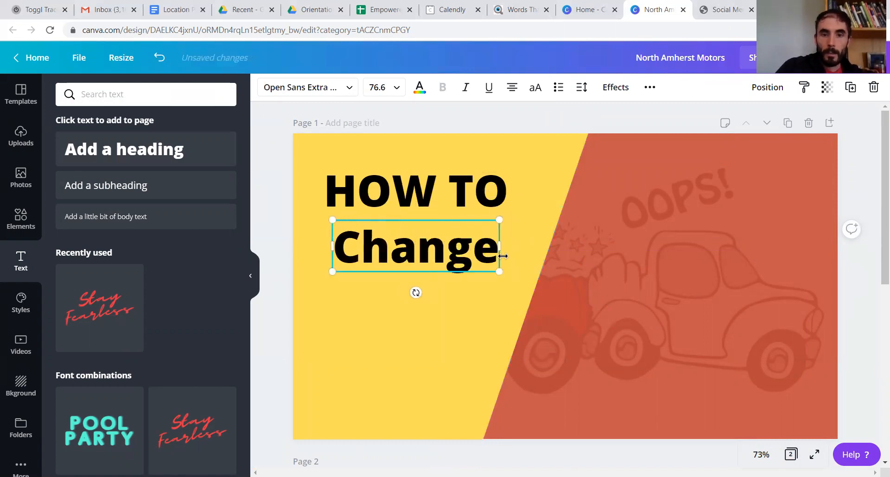
{"action": "key", "text": "Return"}
{"action": "type", "text": "My"}
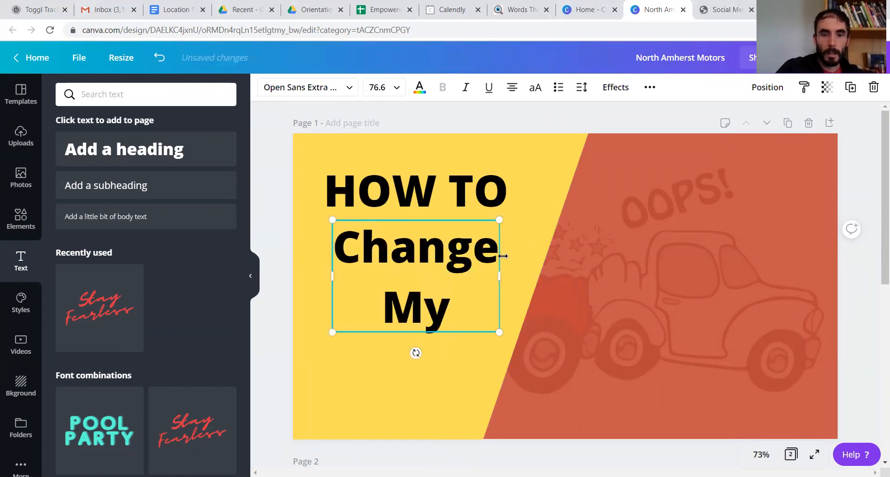
{"action": "key", "text": "Return"}
{"action": "type", "text": "Oil"}
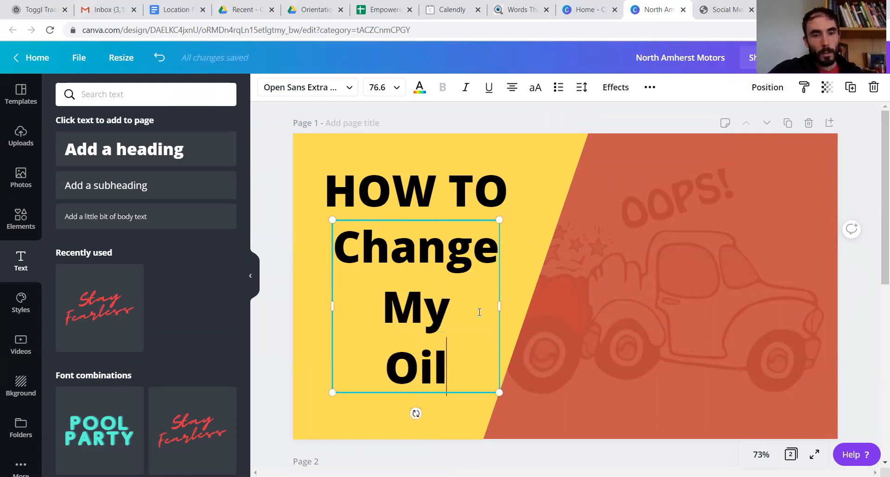
- Left-align the Change My Oil text and line it up with the left edge of HOW TO
{"action": "key", "text": "ctrl+a"}
{"action": "left_click", "coordinate": [512, 87]}
{"action": "left_click", "coordinate": [614, 262]}
{"action": "left_click", "coordinate": [376, 258]}
{"action": "left_click_drag", "start_coordinate": [377, 258], "coordinate": [367, 254]}
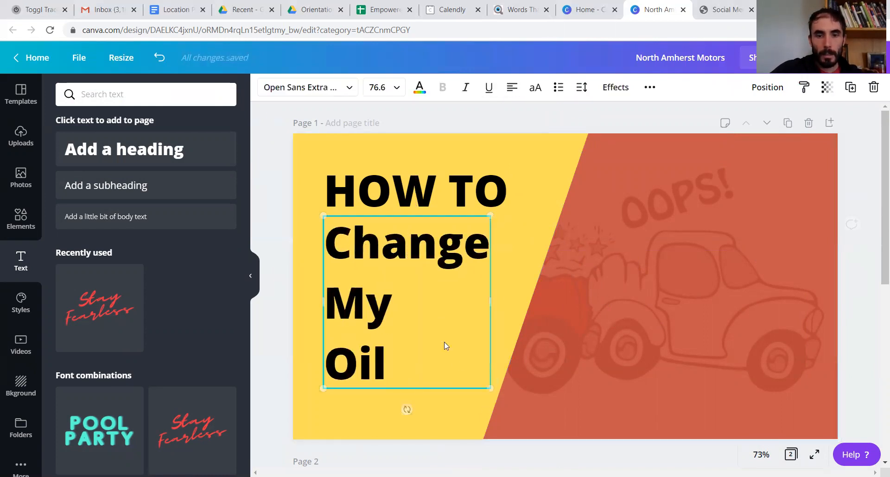
- Enlarge the Change My Oil text to size 84.8 and the HOW TO heading to size 91
{"action": "left_click_drag", "start_coordinate": [493, 394], "coordinate": [501, 419]}
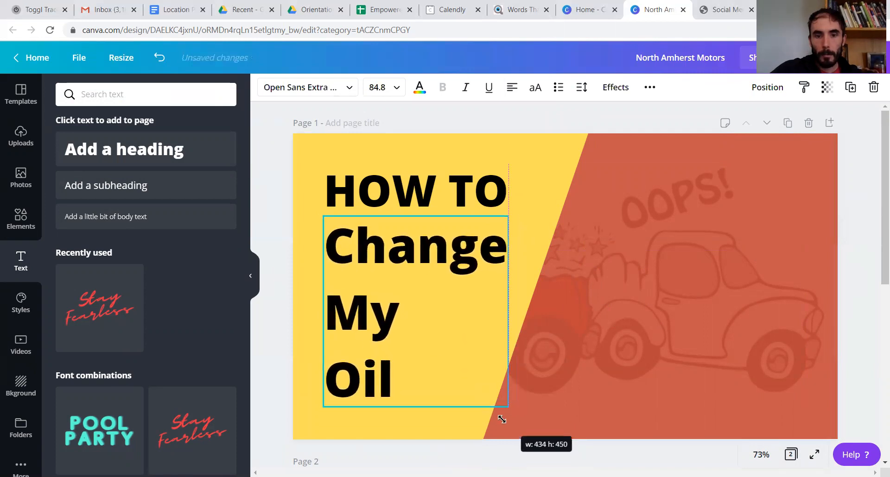
{"action": "left_click", "coordinate": [629, 358]}
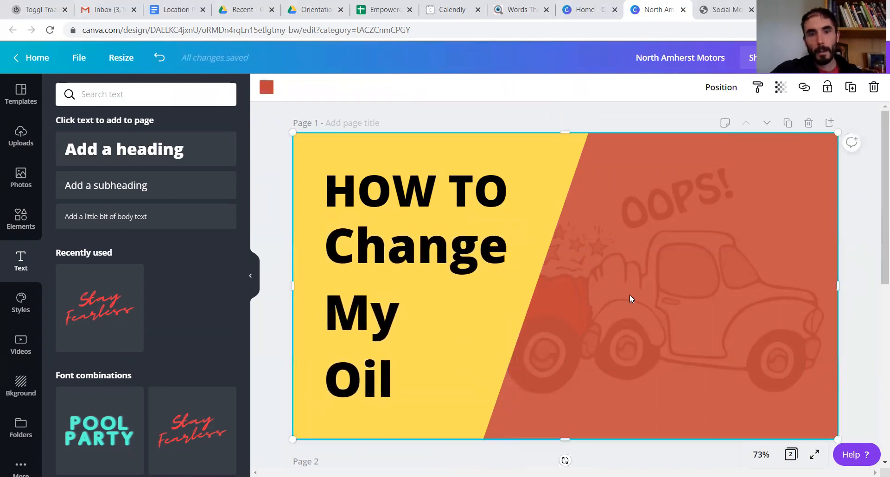
{"action": "left_click", "coordinate": [459, 189]}
{"action": "left_click_drag", "start_coordinate": [508, 164], "coordinate": [548, 177]}
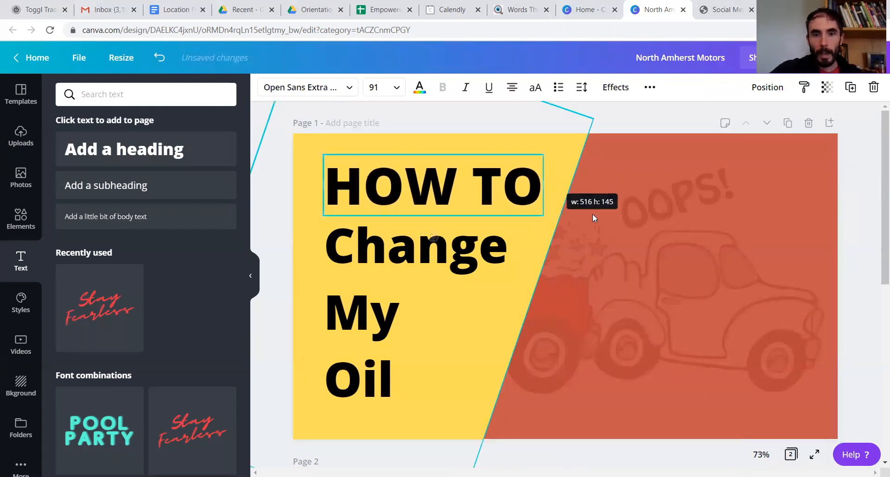
{"action": "left_click", "coordinate": [658, 271]}
- Delete the "My" and "Oil" lines from the lower text box, keeping only "Change"
{"action": "left_click", "coordinate": [420, 313]}
{"action": "left_click", "coordinate": [399, 320]}
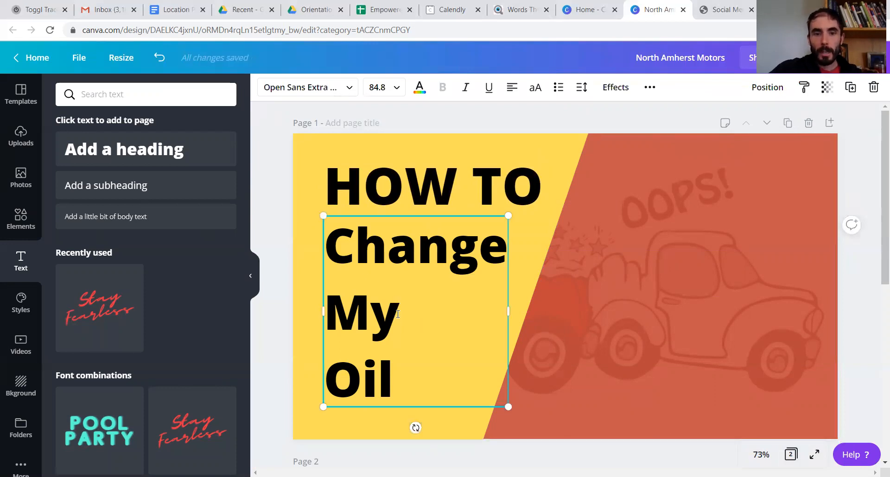
{"action": "left_click_drag", "start_coordinate": [398, 314], "coordinate": [339, 312]}
{"action": "key", "text": "BackSpace"}
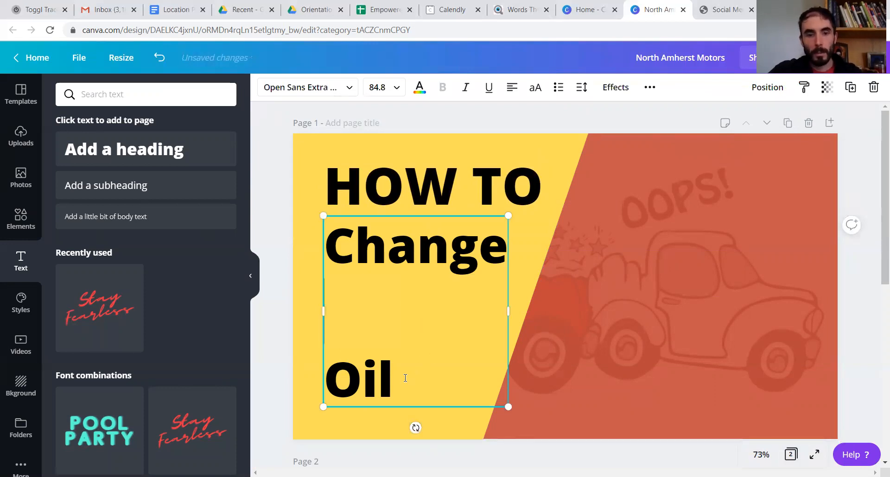
{"action": "left_click_drag", "start_coordinate": [405, 376], "coordinate": [329, 343]}
{"action": "key", "text": "BackSpace"}
{"action": "left_click", "coordinate": [546, 299]}
- Duplicate the Change text and place the copy directly beneath it
{"action": "left_click", "coordinate": [492, 264]}
{"action": "key", "text": "ctrl+d"}
{"action": "left_click_drag", "start_coordinate": [493, 263], "coordinate": [474, 305]}
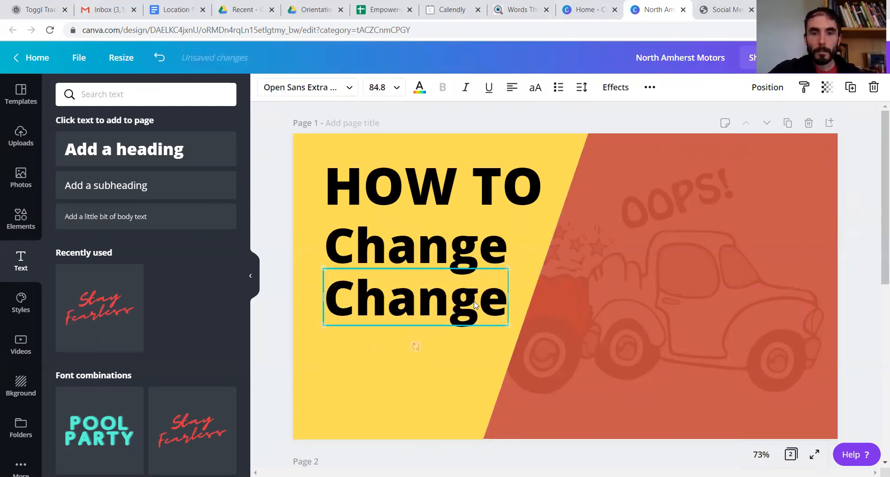
- Replace the lower Change text with MY, enlarged to size 187 and tucked up closer beneath Change
{"action": "left_click", "coordinate": [502, 309]}
{"action": "key", "text": "BackSpace"}
{"action": "key", "text": "BackSpace"}
{"action": "key", "text": "BackSpace"}
{"action": "key", "text": "BackSpace"}
{"action": "key", "text": "BackSpace"}
{"action": "key", "text": "BackSpace"}
{"action": "type", "text": "MY"}
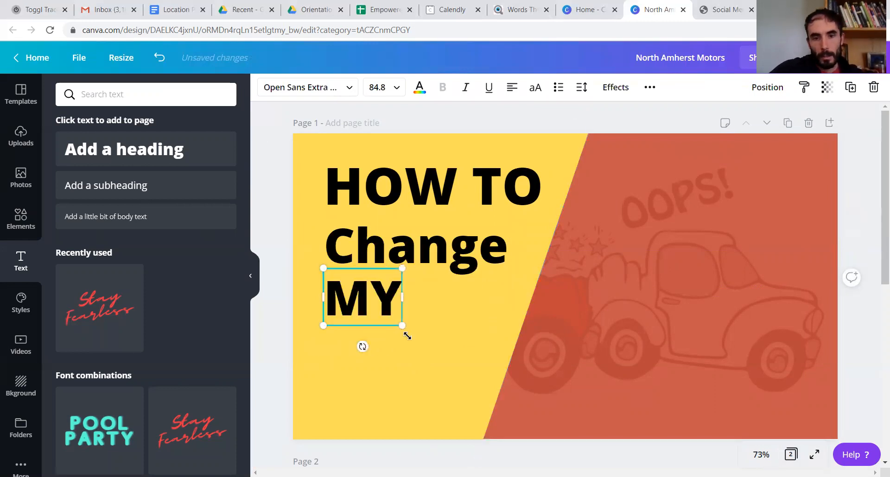
{"action": "left_click_drag", "start_coordinate": [402, 326], "coordinate": [515, 347]}
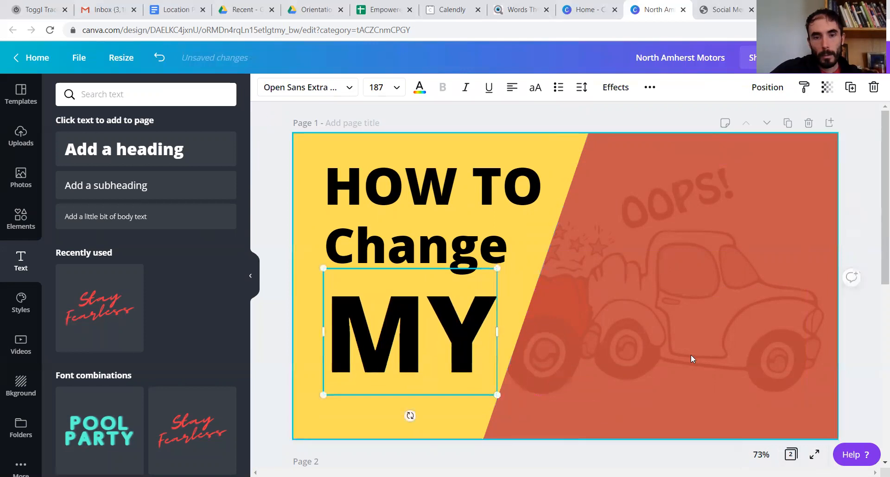
{"action": "left_click", "coordinate": [490, 326]}
- Place a duplicate of the Change text beneath MY and replace its wording with OIL
{"action": "left_click", "coordinate": [482, 244]}
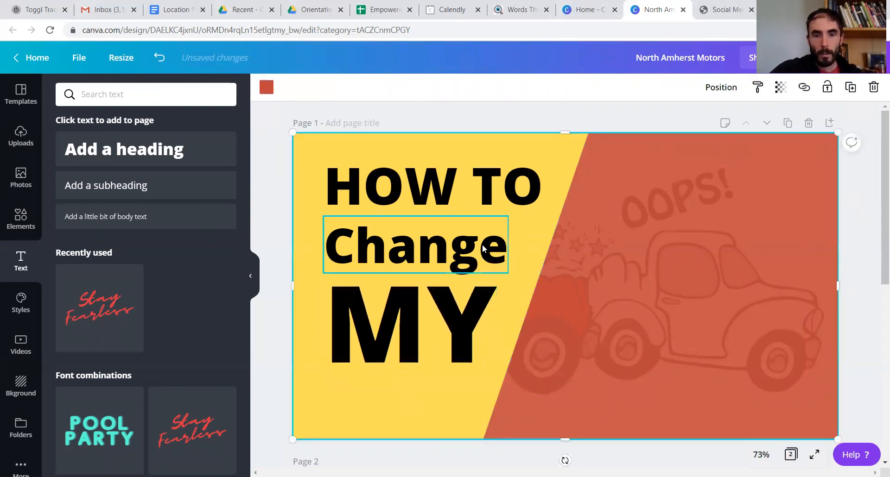
{"action": "left_click_drag", "start_coordinate": [477, 244], "coordinate": [503, 396]}
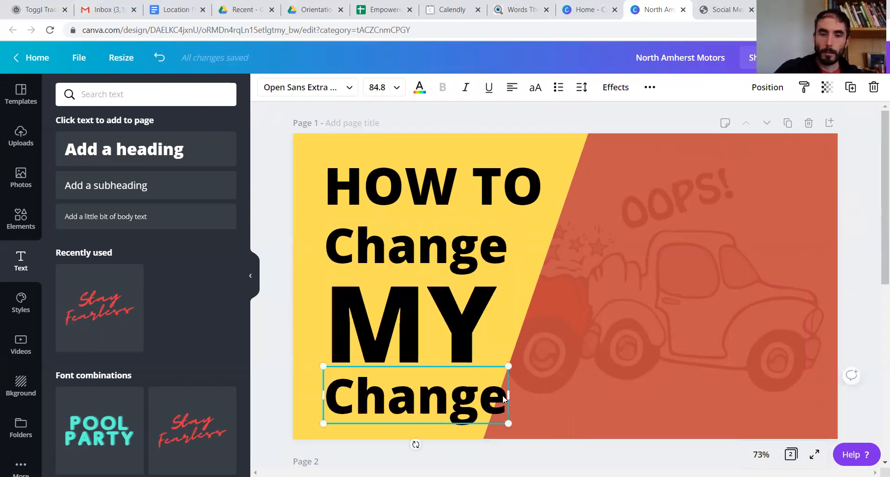
{"action": "left_click", "coordinate": [502, 396]}
{"action": "key", "text": "BackSpace"}
{"action": "key", "text": "BackSpace"}
{"action": "key", "text": "BackSpace"}
{"action": "key", "text": "BackSpace"}
{"action": "key", "text": "BackSpace"}
{"action": "key", "text": "BackSpace"}
{"action": "type", "text": "OIL"}
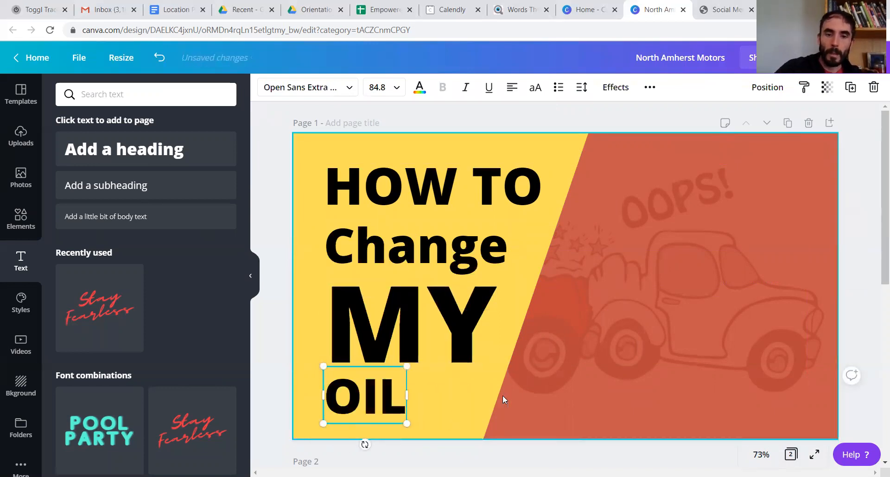
{"action": "left_click", "coordinate": [562, 383]}
- Enlarge OIL to nearly the width of MY and move Change, MY and OIL up to tighten the stack beneath HOW TO
{"action": "left_click_drag", "start_coordinate": [385, 404], "coordinate": [439, 433]}
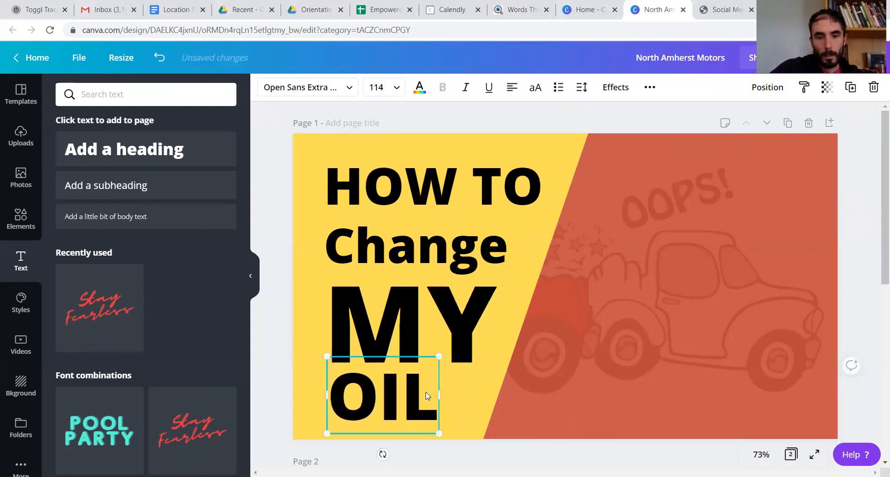
{"action": "left_click", "coordinate": [442, 227]}
{"action": "left_click_drag", "start_coordinate": [442, 227], "coordinate": [442, 221]}
{"action": "left_click_drag", "start_coordinate": [440, 296], "coordinate": [435, 274]}
{"action": "left_click", "coordinate": [388, 399]}
{"action": "left_click_drag", "start_coordinate": [387, 399], "coordinate": [386, 385]}
{"action": "left_click_drag", "start_coordinate": [435, 419], "coordinate": [469, 427]}
{"action": "left_click", "coordinate": [495, 275]}
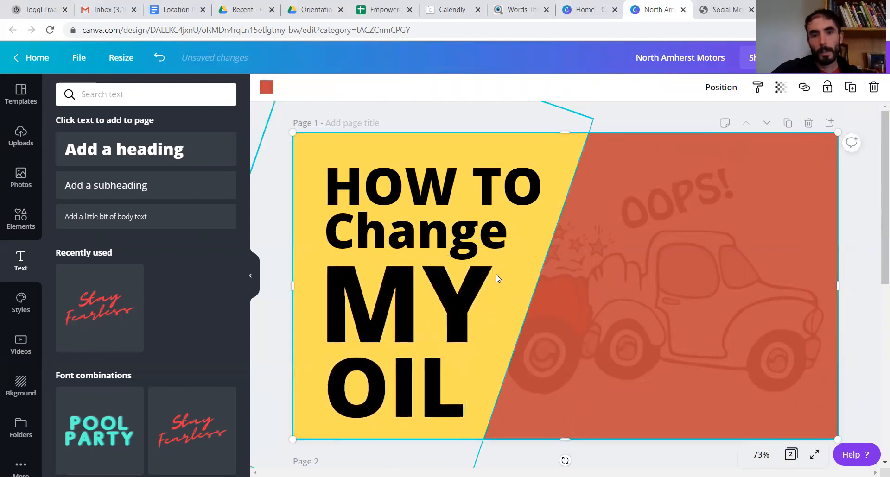
- Rewrite Change in capitals as CHANGE and move it slightly down to sit between HOW TO and MY
{"action": "left_click", "coordinate": [499, 234]}
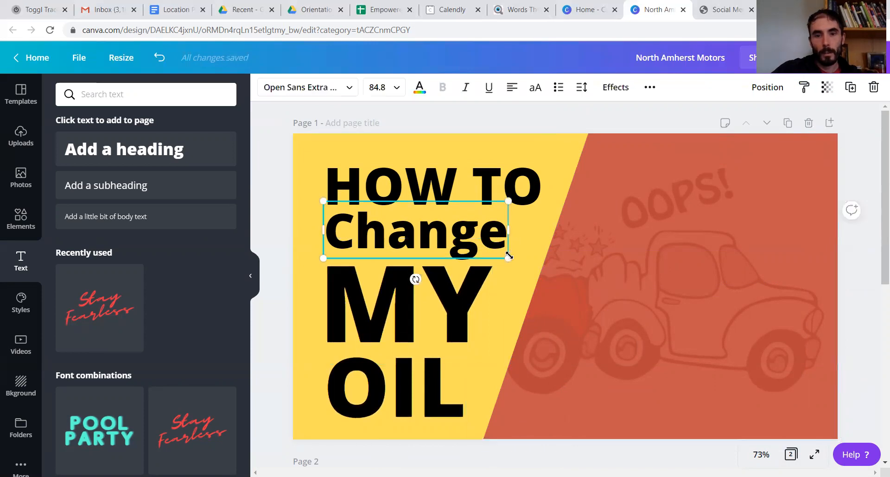
{"action": "key", "text": "BackSpace"}
{"action": "key", "text": "BackSpace"}
{"action": "key", "text": "BackSpace"}
{"action": "key", "text": "BackSpace"}
{"action": "key", "text": "BackSpace"}
{"action": "key", "text": "BackSpace"}
{"action": "type", "text": "C"}
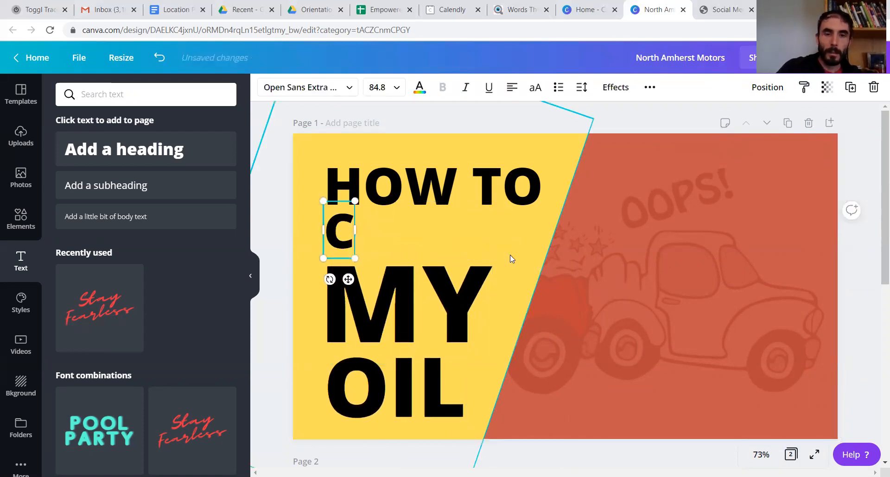
{"action": "type", "text": "HANGE"}
{"action": "left_click", "coordinate": [522, 271]}
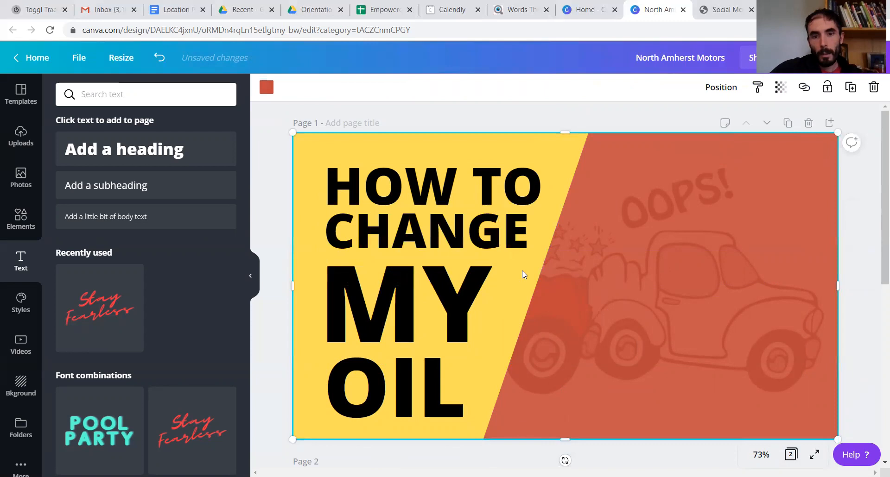
{"action": "left_click", "coordinate": [482, 233]}
{"action": "left_click_drag", "start_coordinate": [482, 233], "coordinate": [482, 241]}
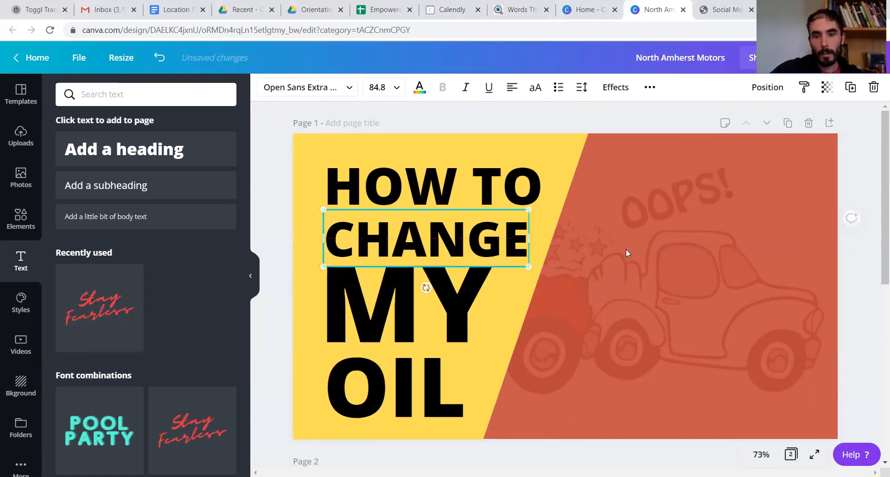